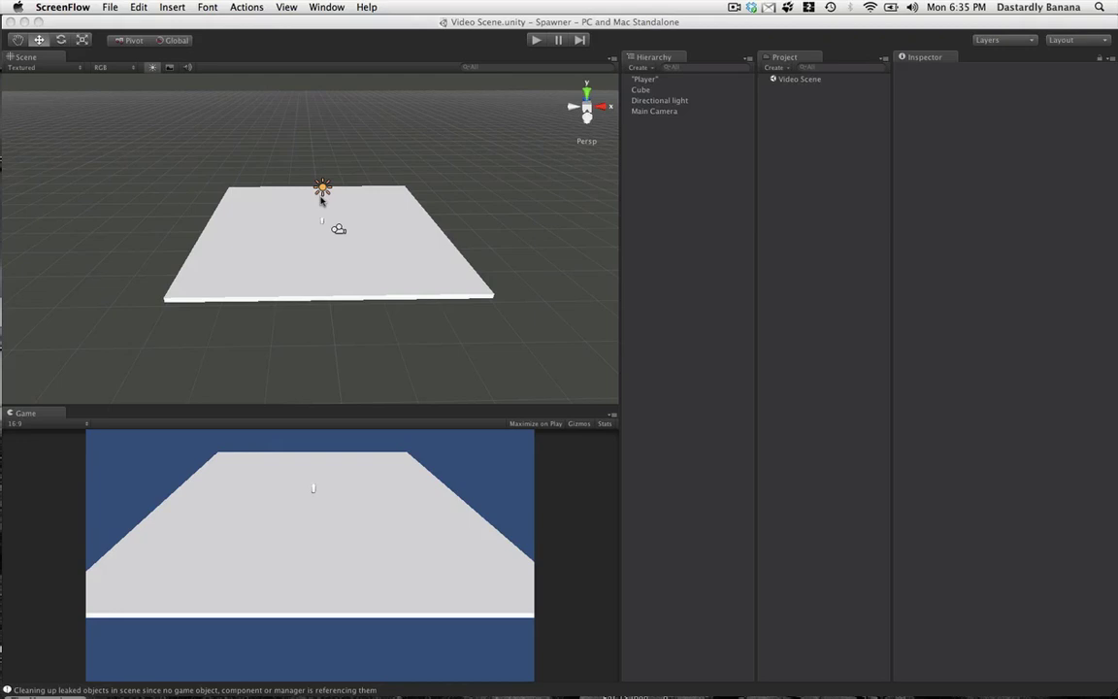
Select the Player capsule to show its Transform and Capsule Collider in the Inspector
left_click(645, 78)
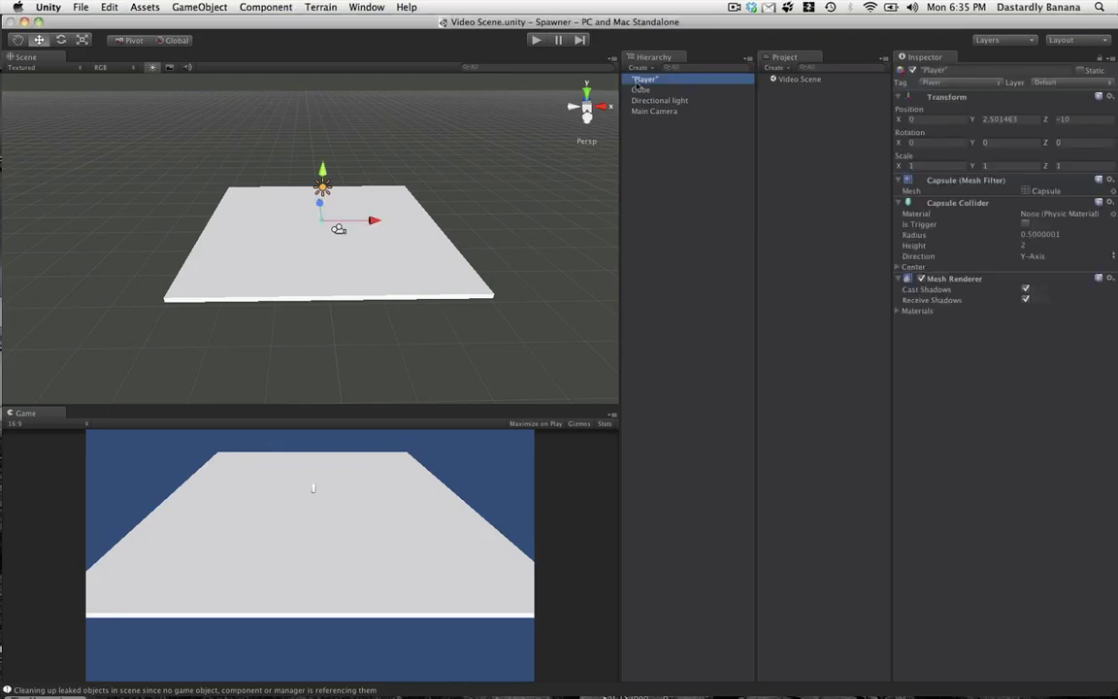
Import all files of DBSpawn_Controller_v1_0.unitypackage from Macintosh HD/Unity as a custom package
left_click(138, 5)
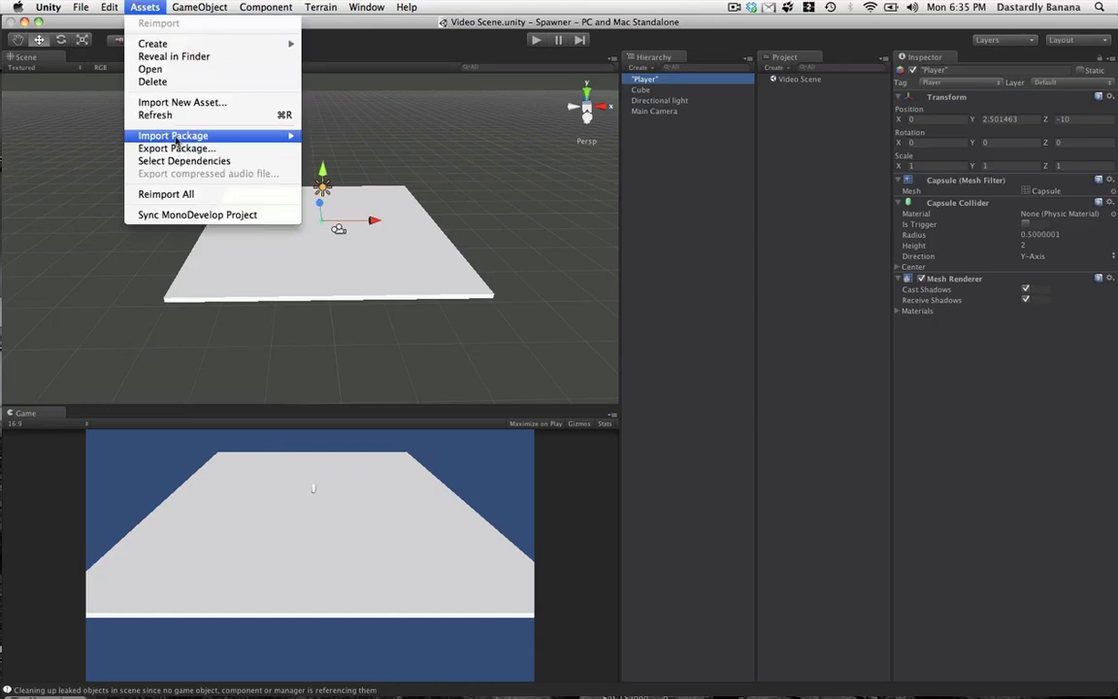
mouse_move(164, 136)
left_click(342, 143)
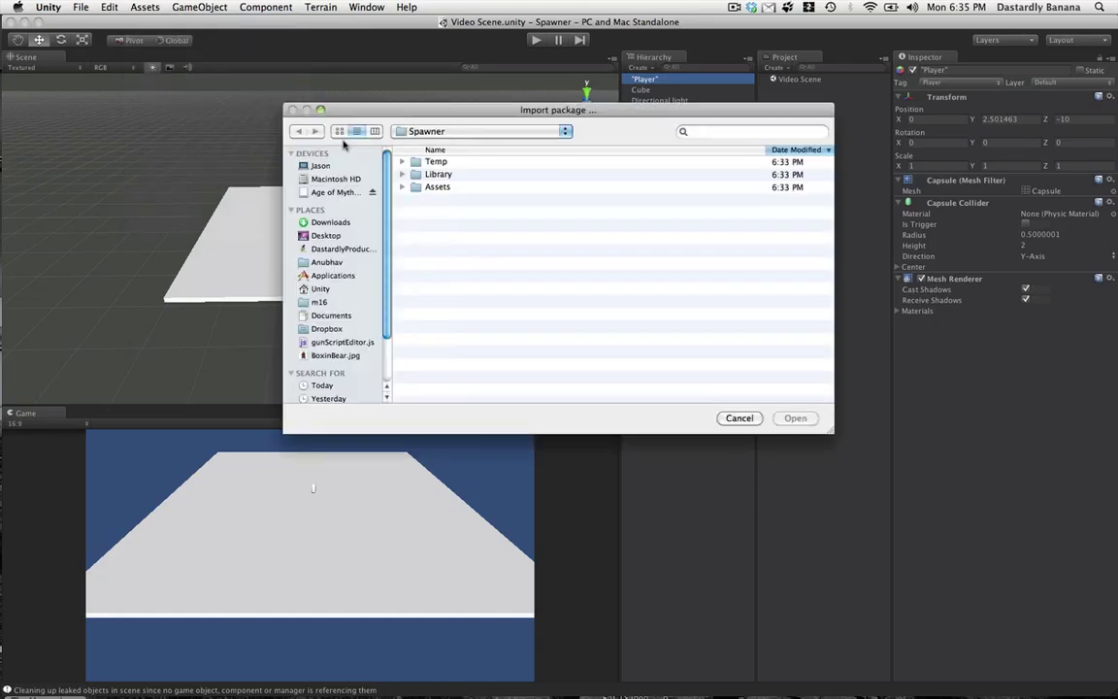
left_click(494, 132)
left_click(486, 199)
double_click(489, 163)
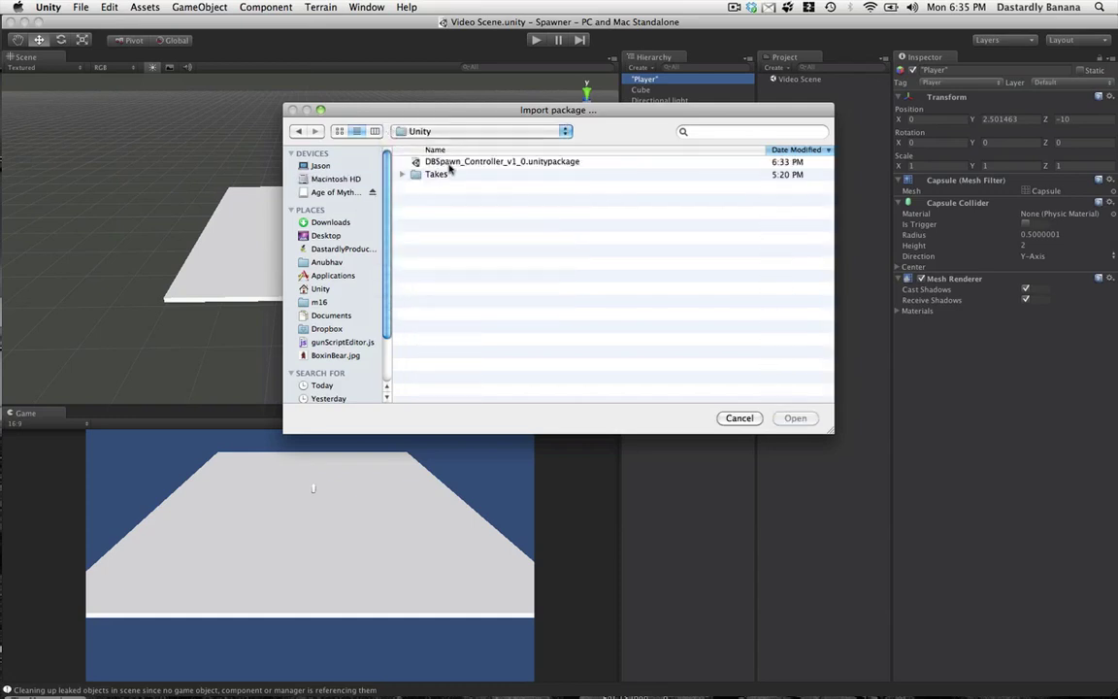
left_click(489, 163)
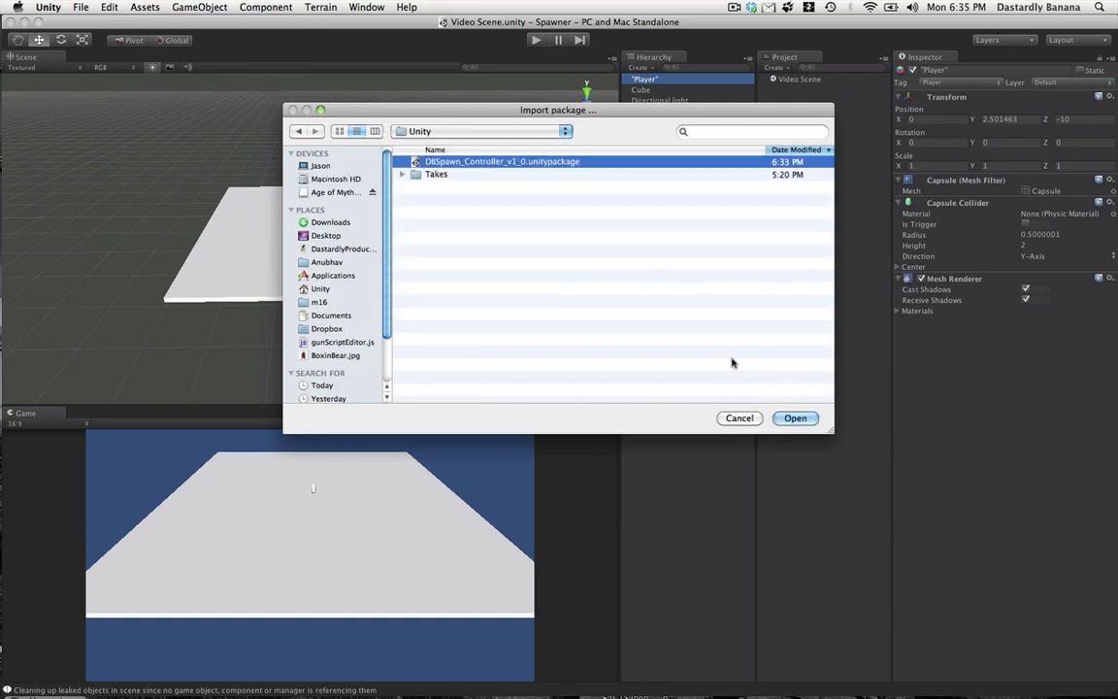
left_click(795, 418)
left_click(650, 326)
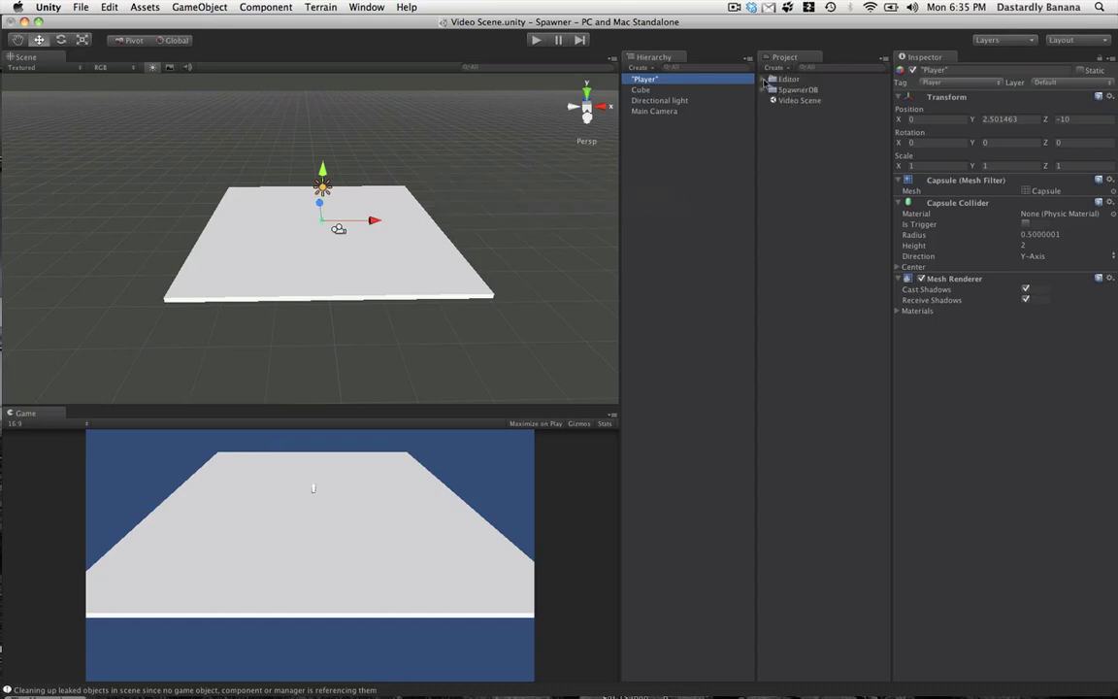
Expand the Editor and SpawnerDB folders in the Project panel, collapsing Demo Scene
left_click(763, 79)
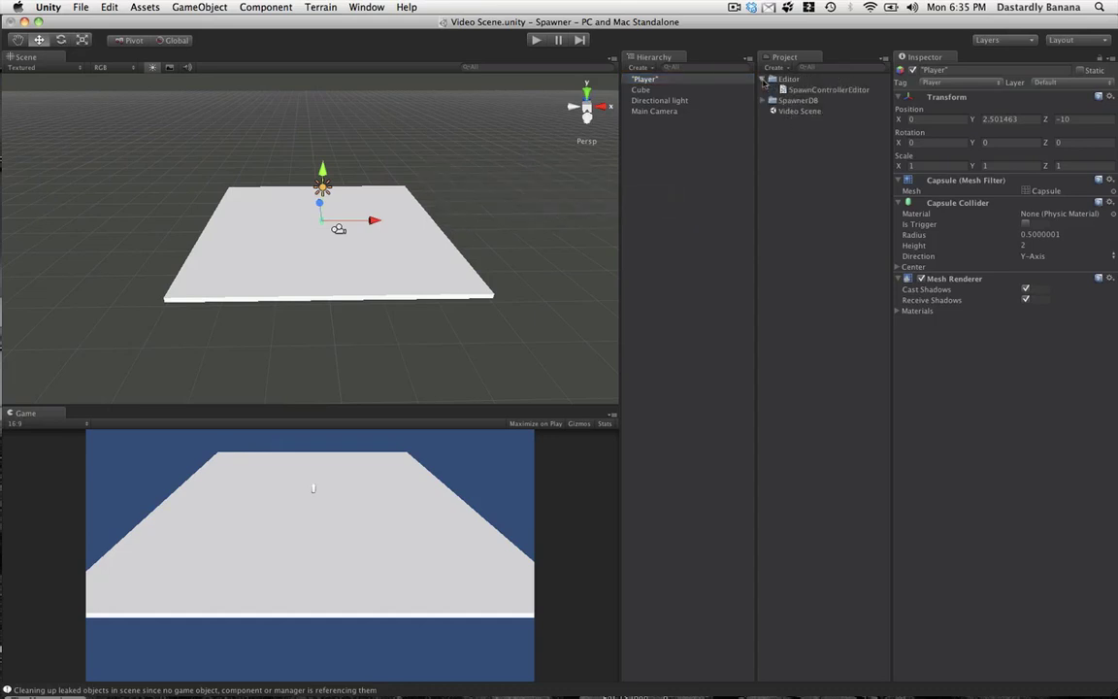
left_click(763, 79)
left_click(762, 89)
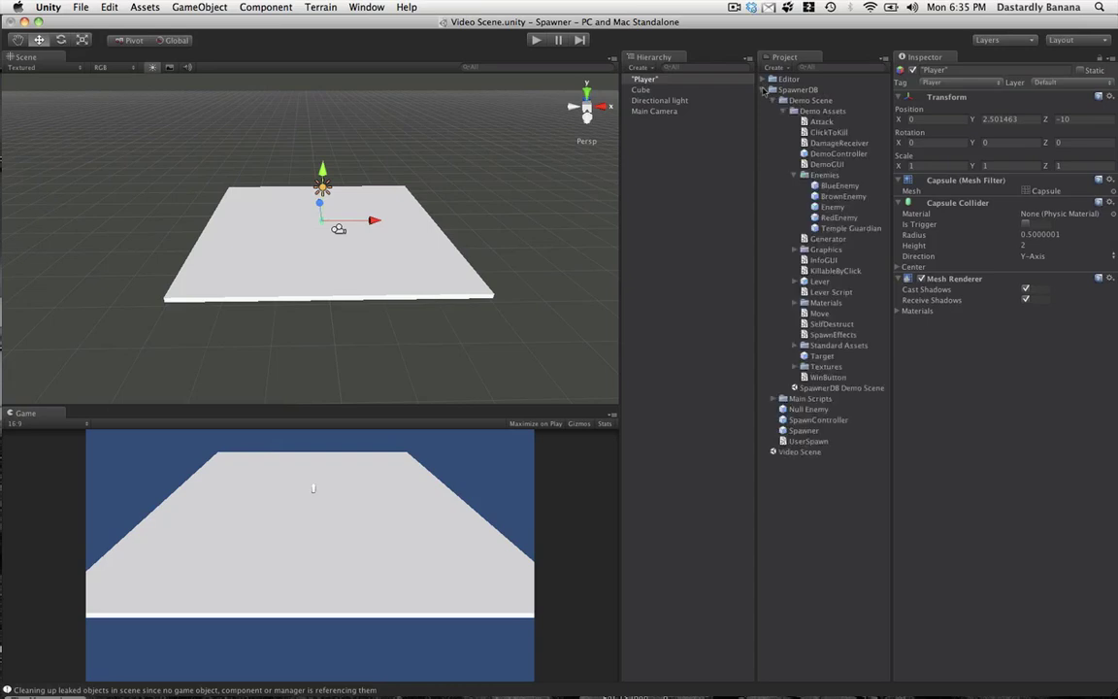
left_click(777, 101)
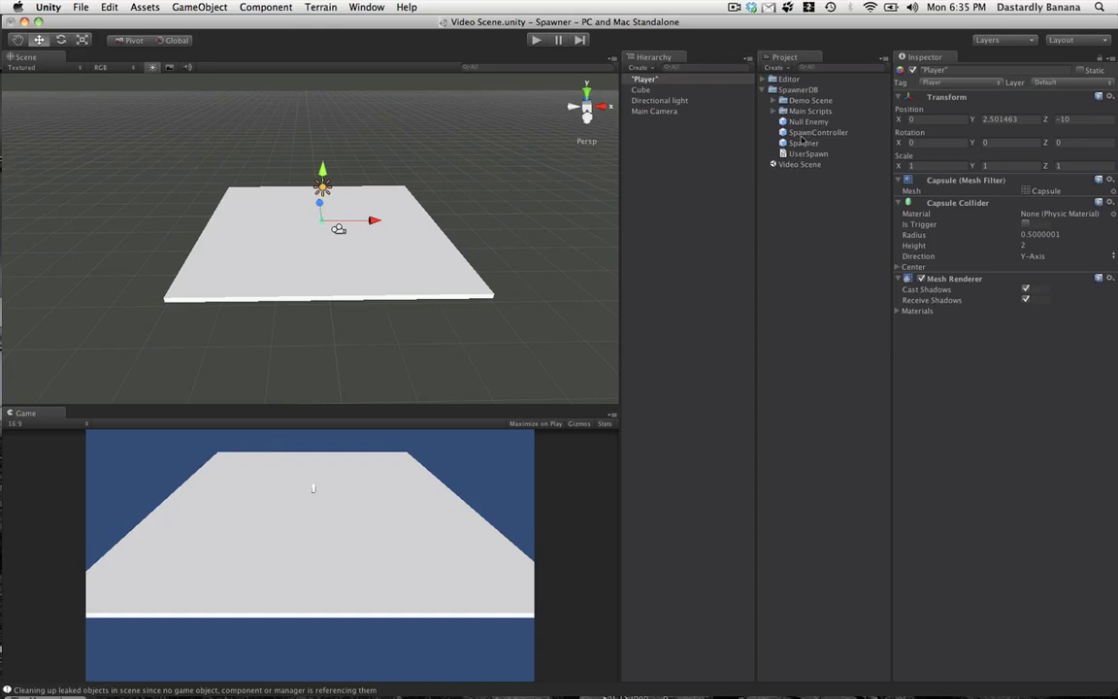
Place a SpawnController and two Spawners in the scene, at the floor's right and left edges
left_click_drag(813, 133, 498, 129)
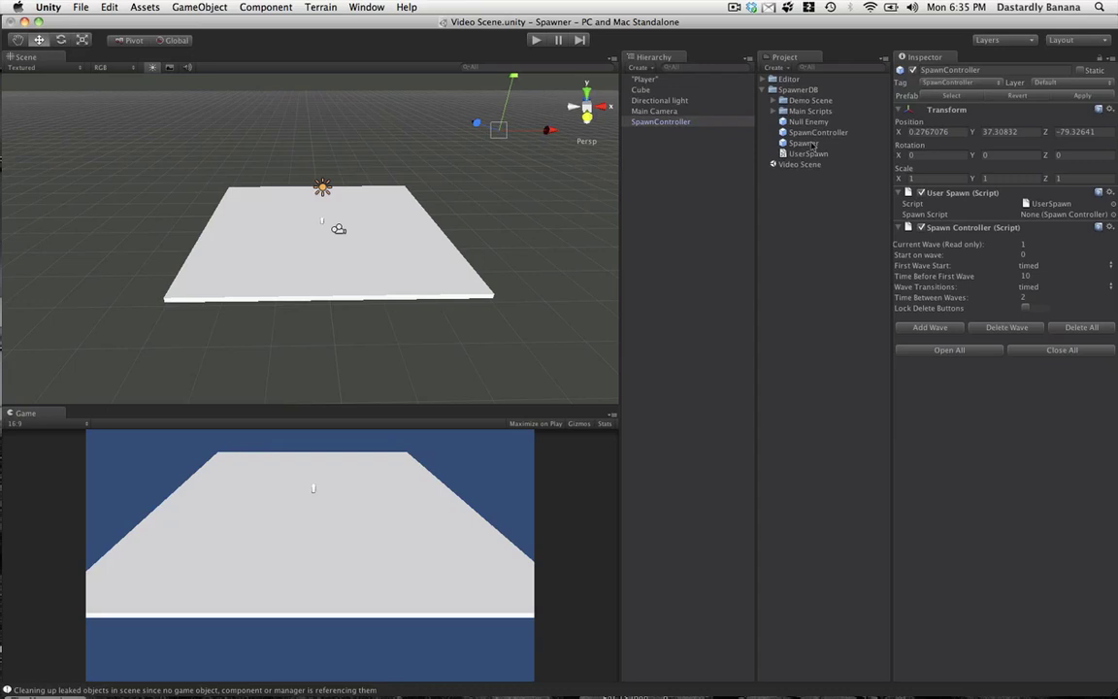
left_click_drag(812, 143, 441, 275)
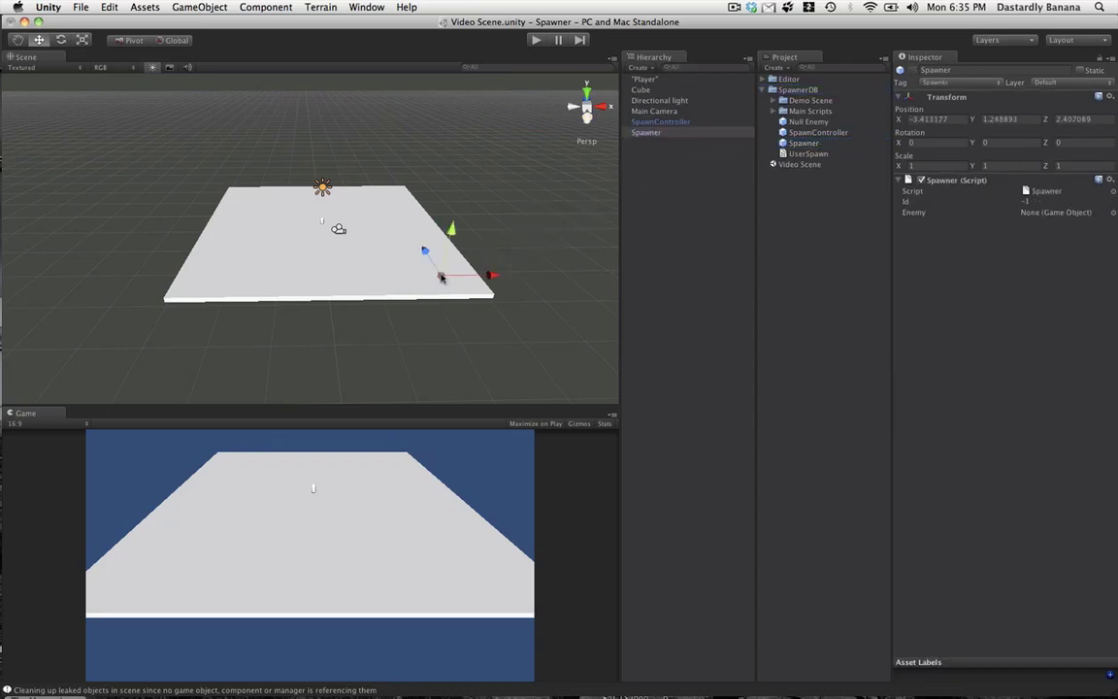
left_click(650, 121)
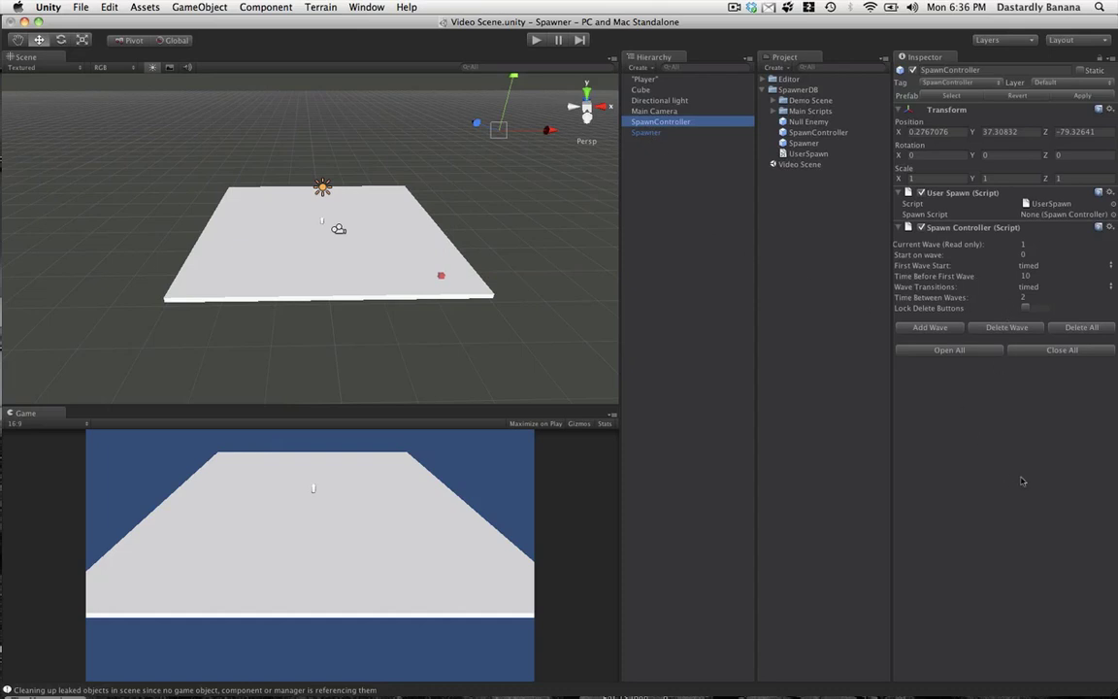
left_click(649, 132)
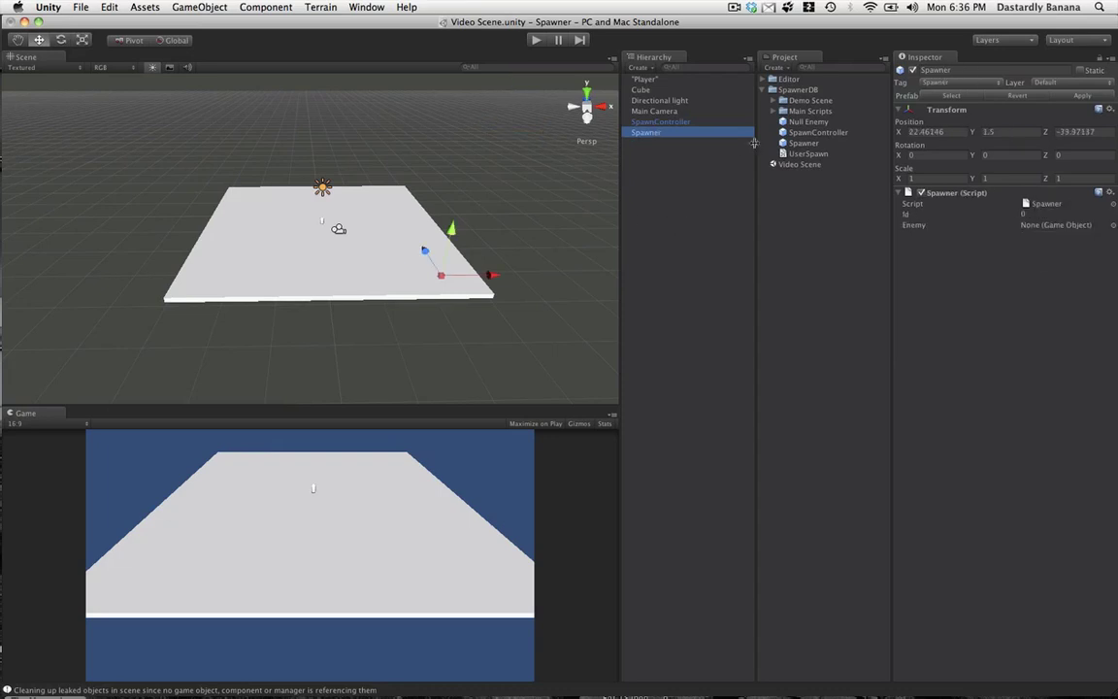
left_click_drag(753, 143, 198, 282)
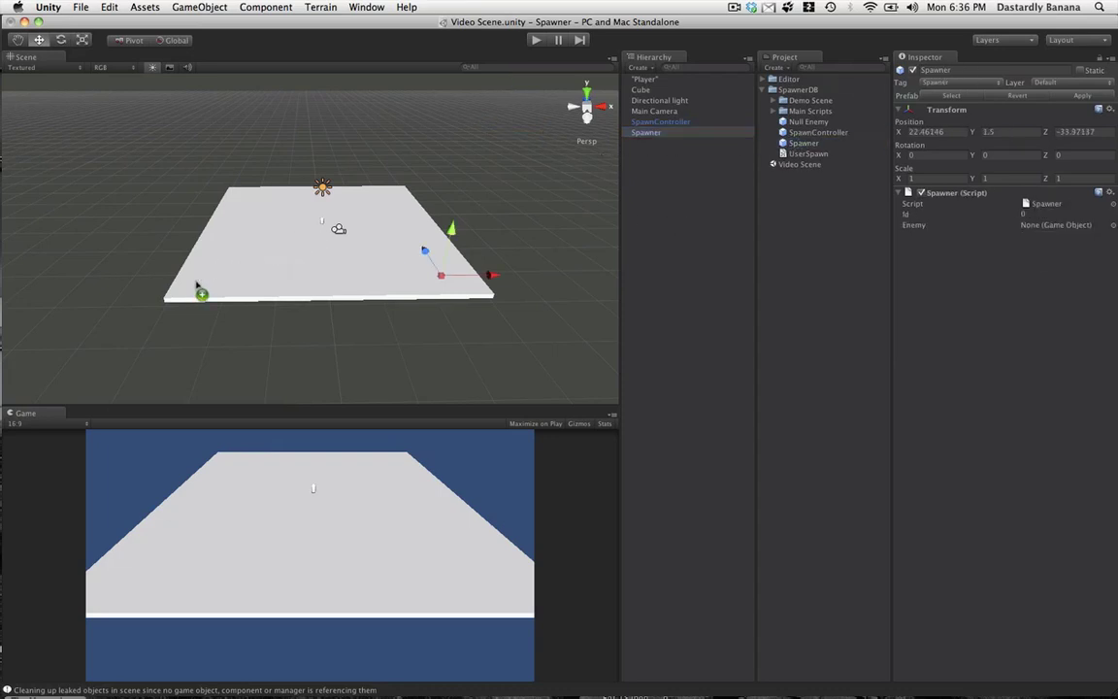
Rename the two spawners Left and Right
left_click(993, 73)
type("Left")
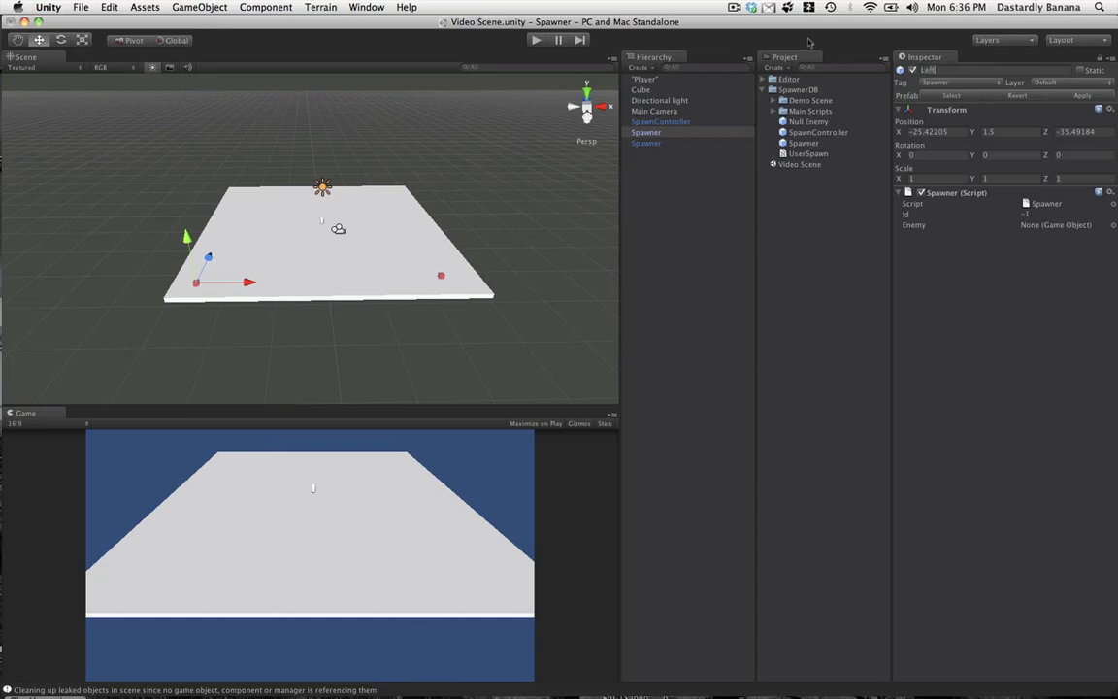
key("Return")
left_click(660, 143)
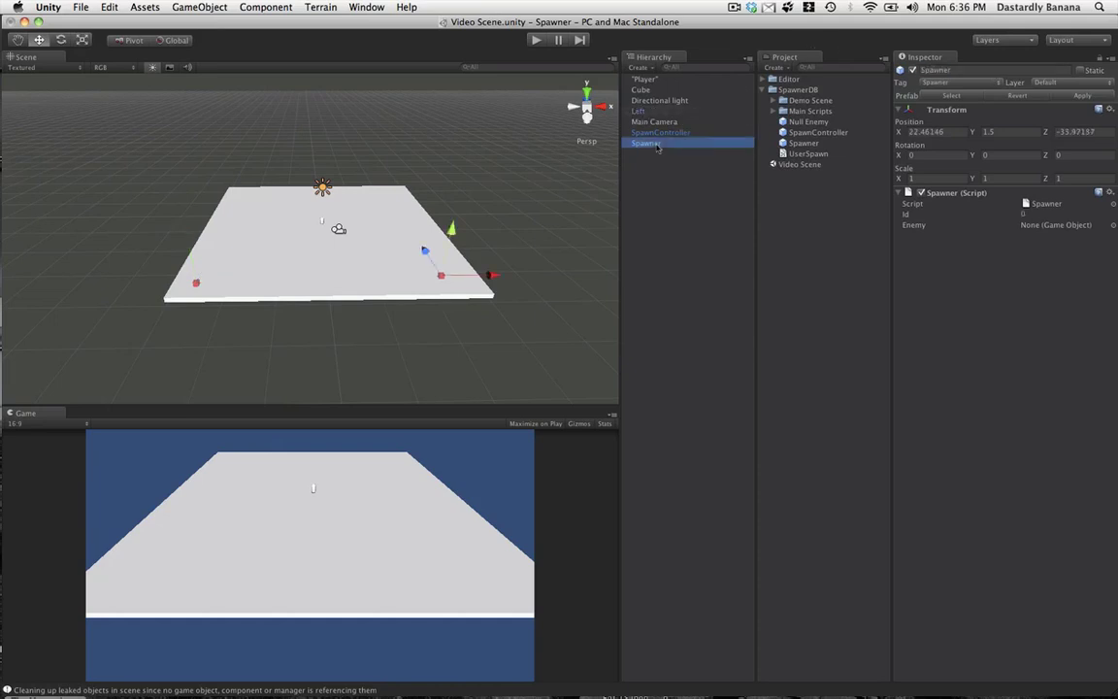
left_click(868, 67)
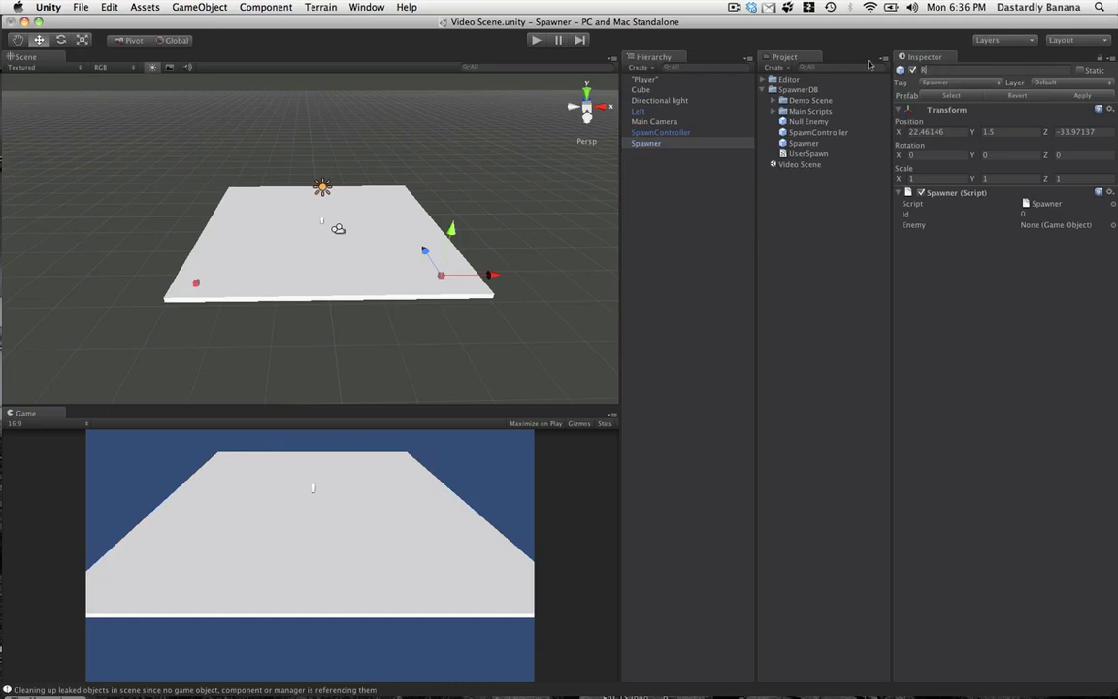
type("Right")
key("Return")
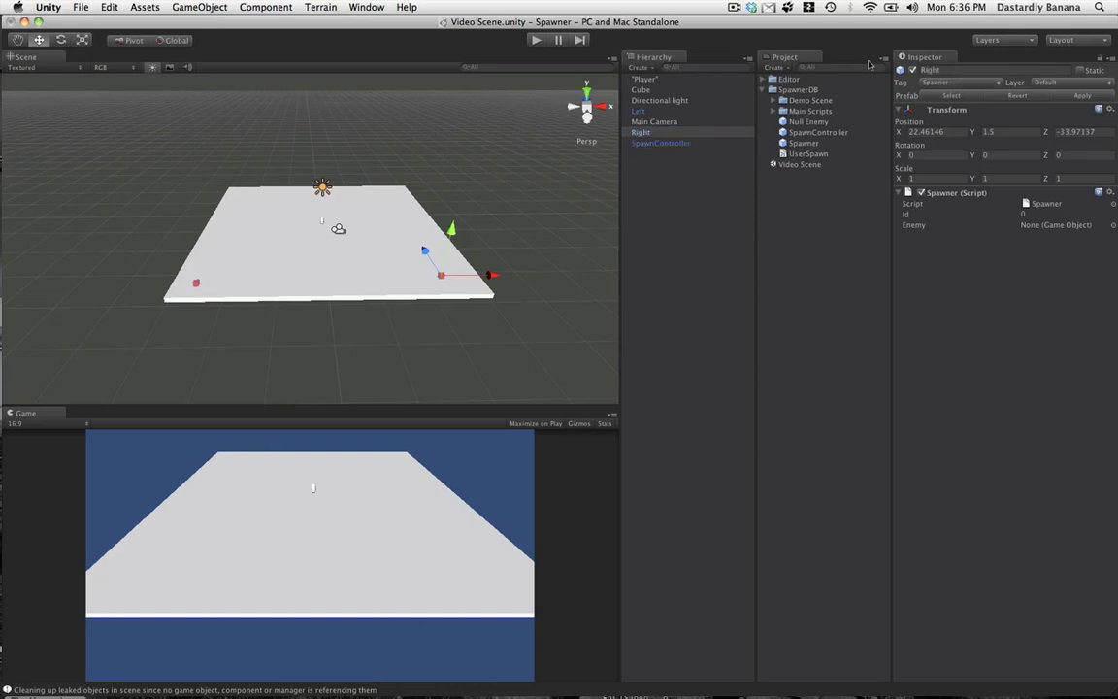
Create an empty object named Spawners and parent Left and Right under it
left_click(199, 6)
left_click(195, 26)
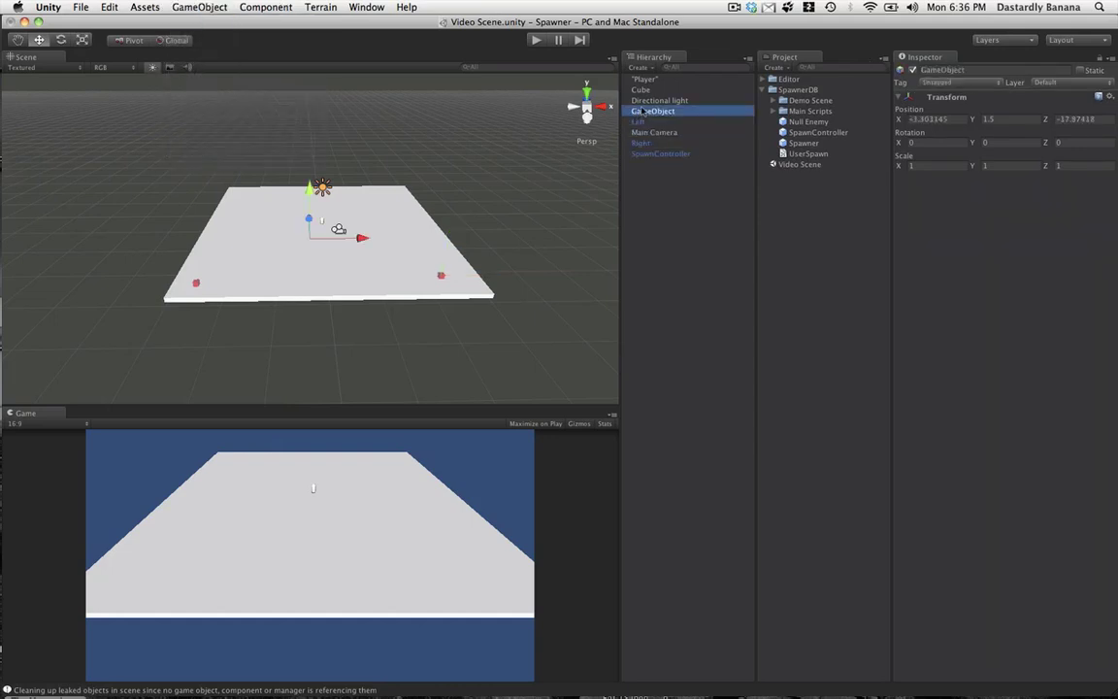
left_click(932, 70)
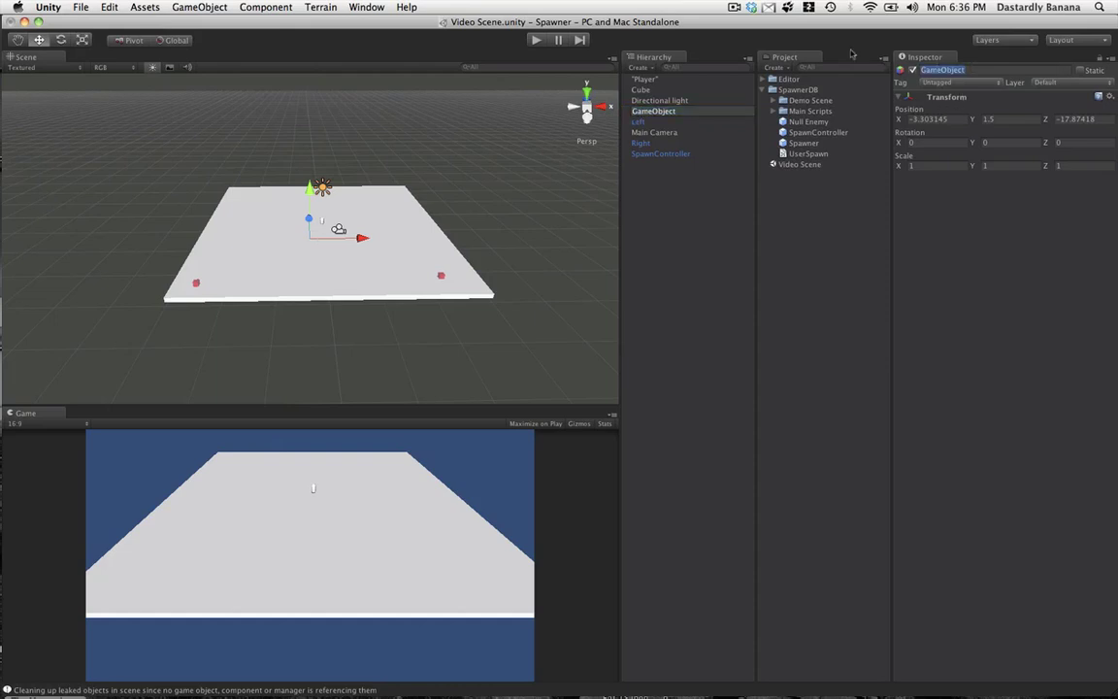
type("Spawner")
key("Escape")
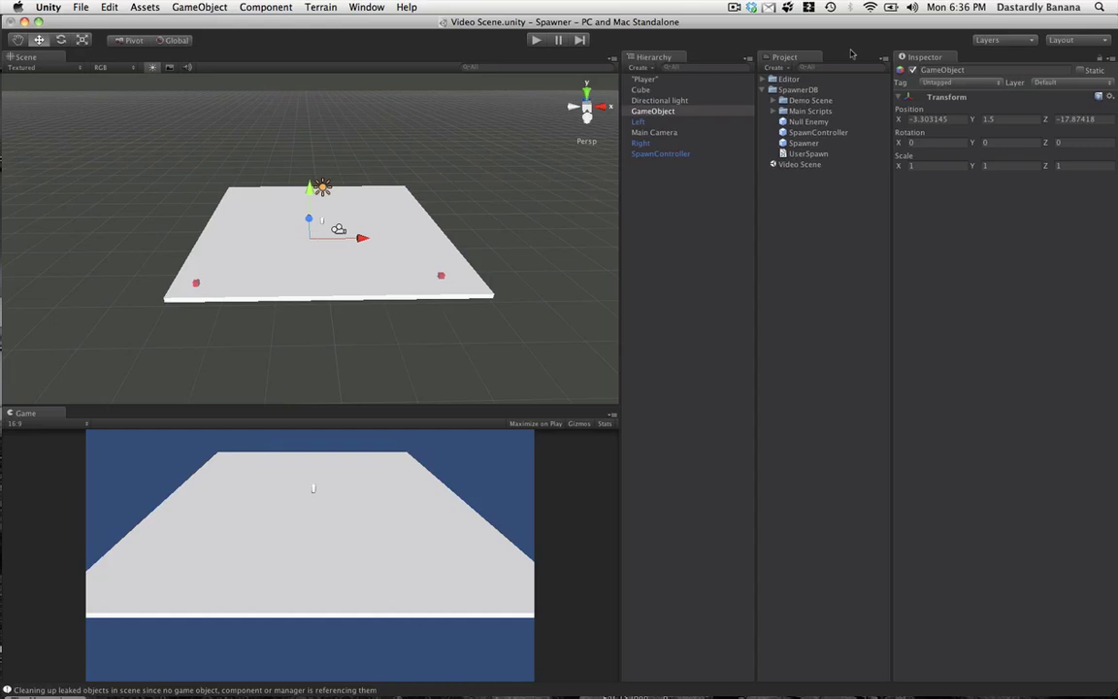
type("Spawners")
key("Return")
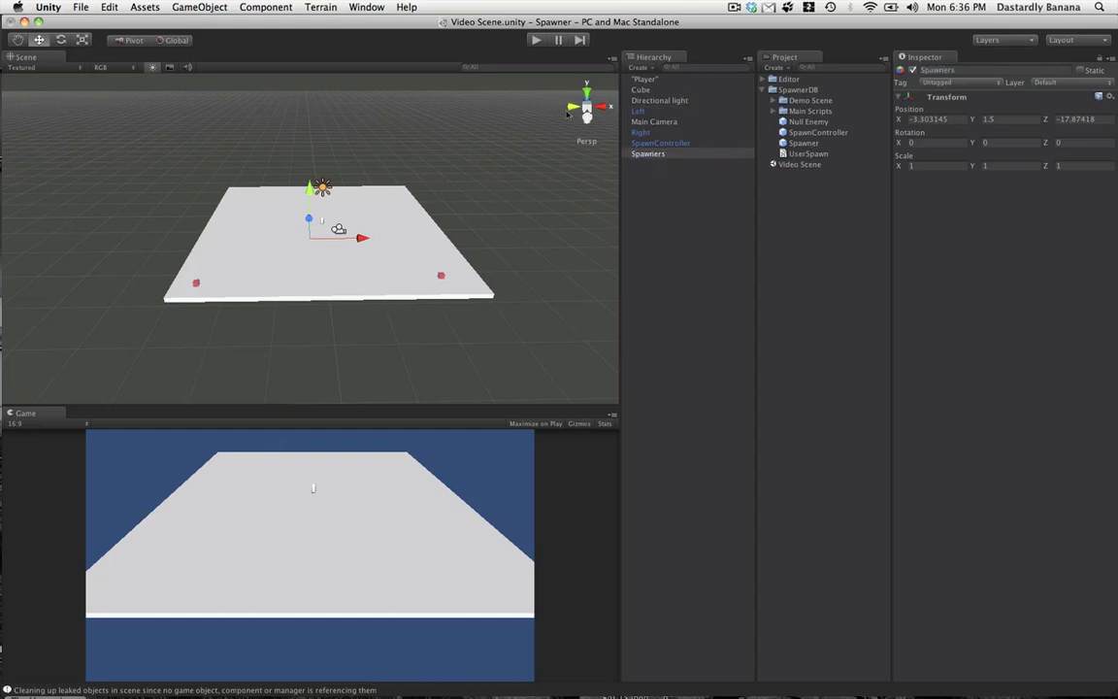
mouse_move(641, 132)
left_mouse_down()
mouse_move(635, 160)
mouse_move(638, 115)
mouse_move(644, 142)
left_mouse_up()
left_click(630, 131)
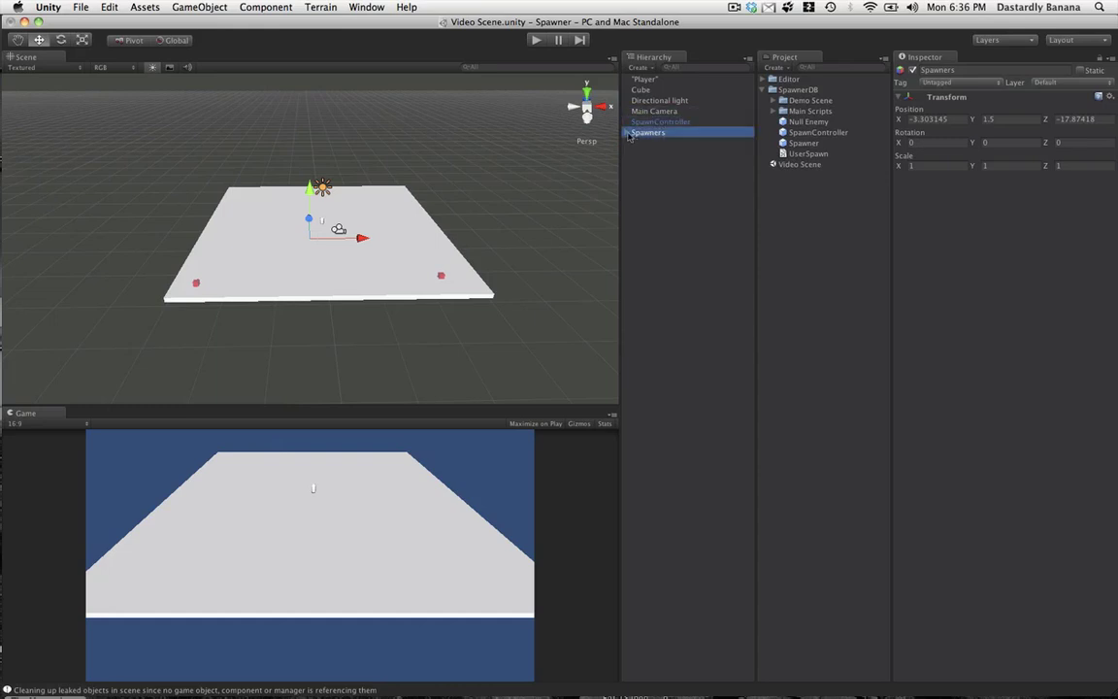
left_click(627, 133)
Add three waves to the SpawnController, checking Wave 1 and Wave 3 in Configuring
left_click(677, 122)
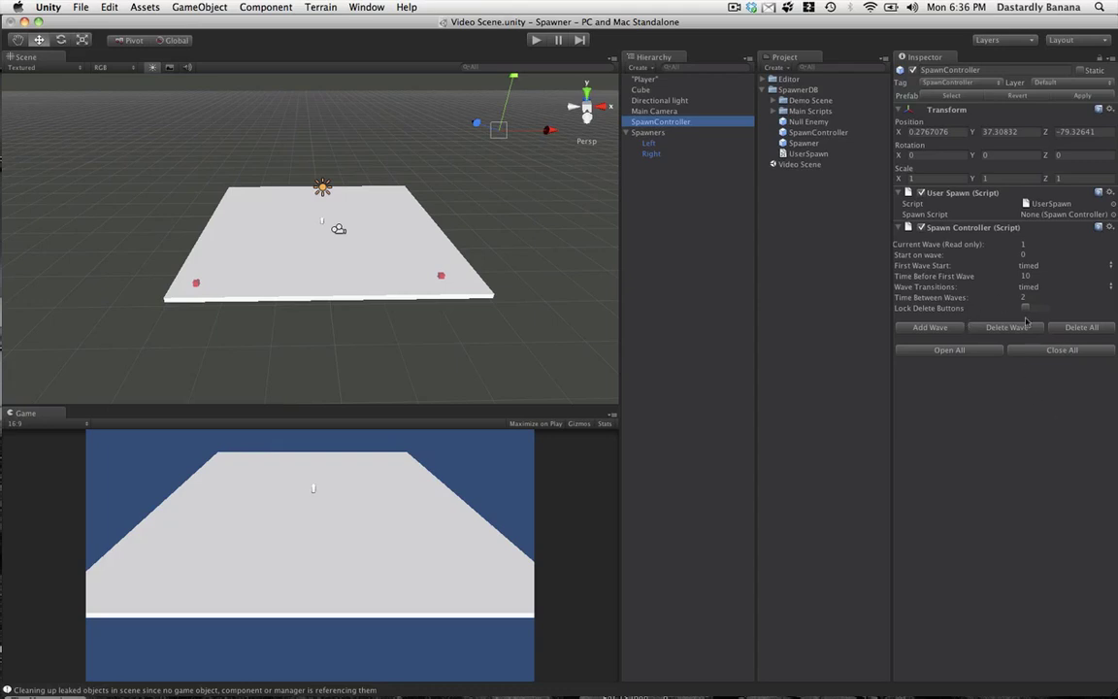
left_click(930, 328)
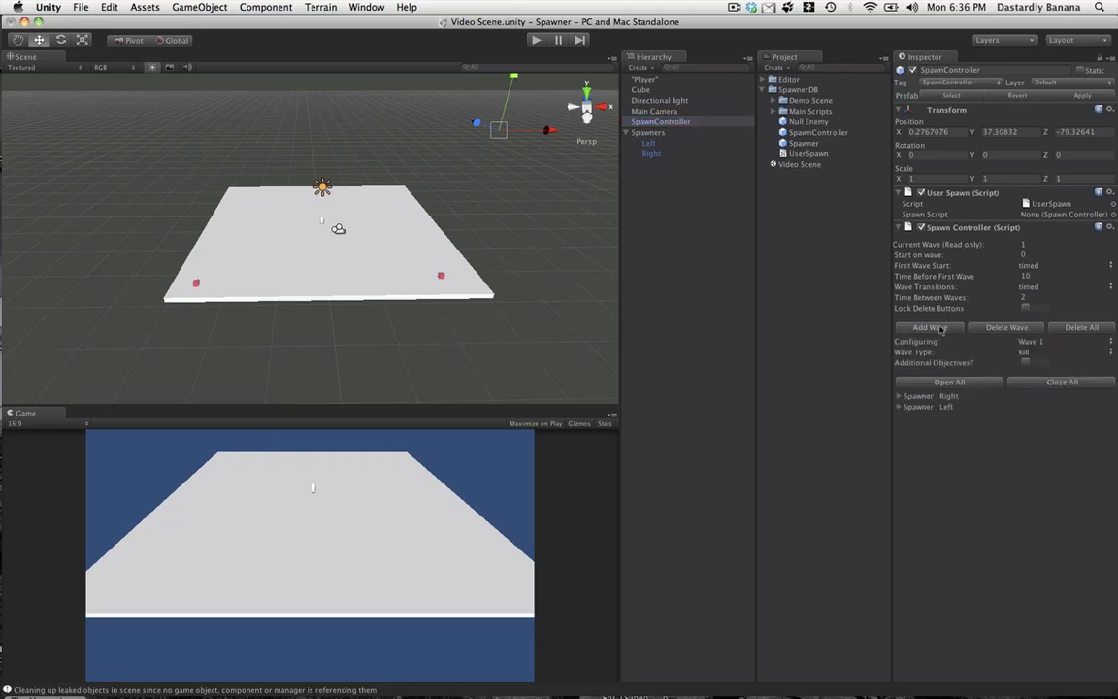
left_click(1025, 343)
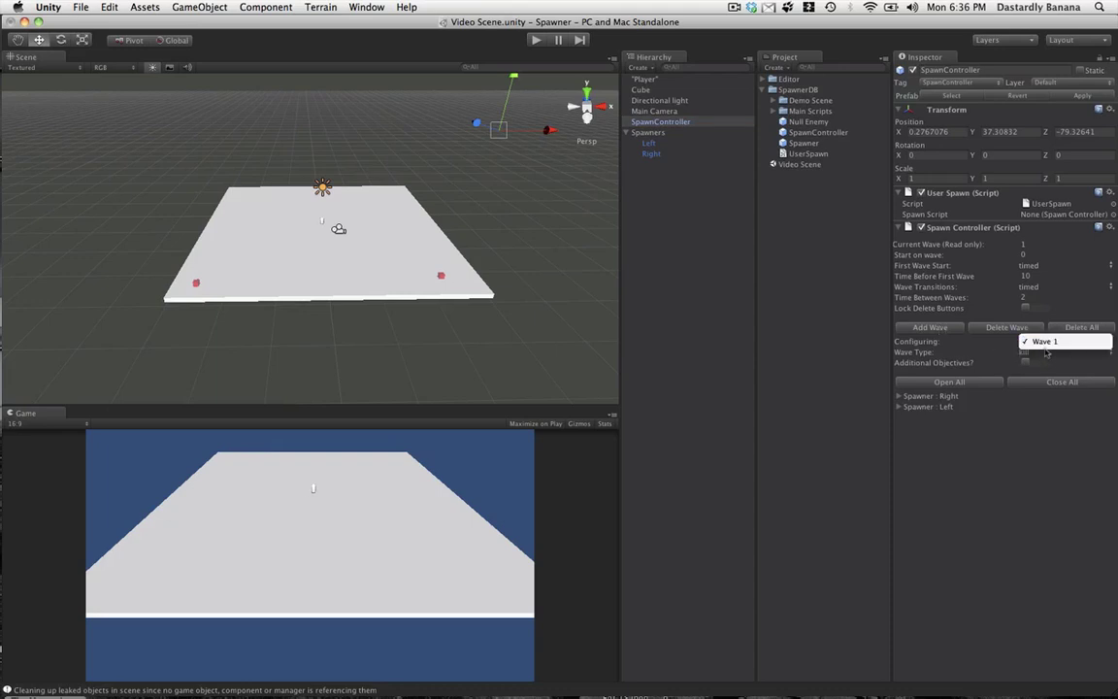
left_click(1043, 341)
left_click(930, 328)
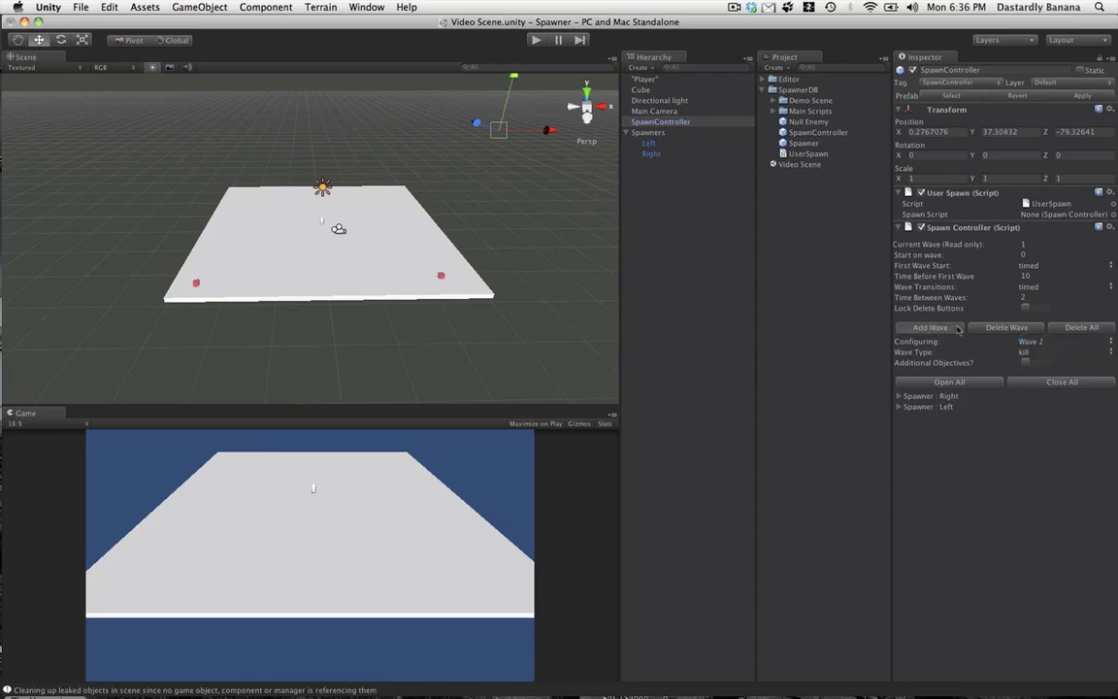
left_click(930, 328)
left_click(1025, 344)
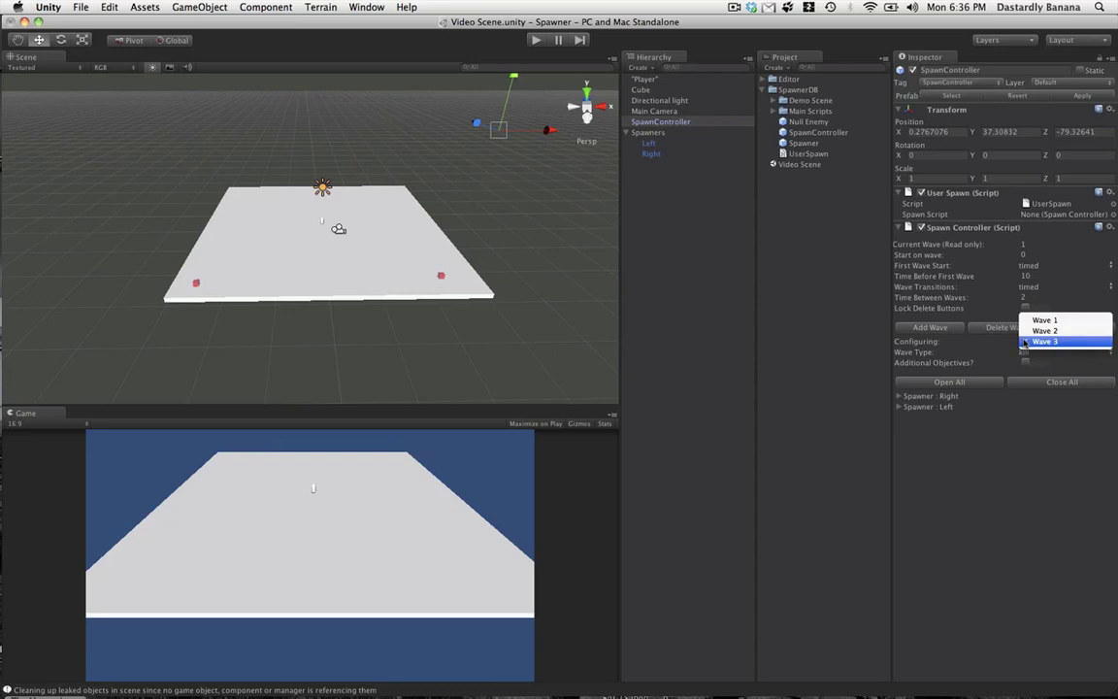
left_click(1038, 319)
left_click(1036, 342)
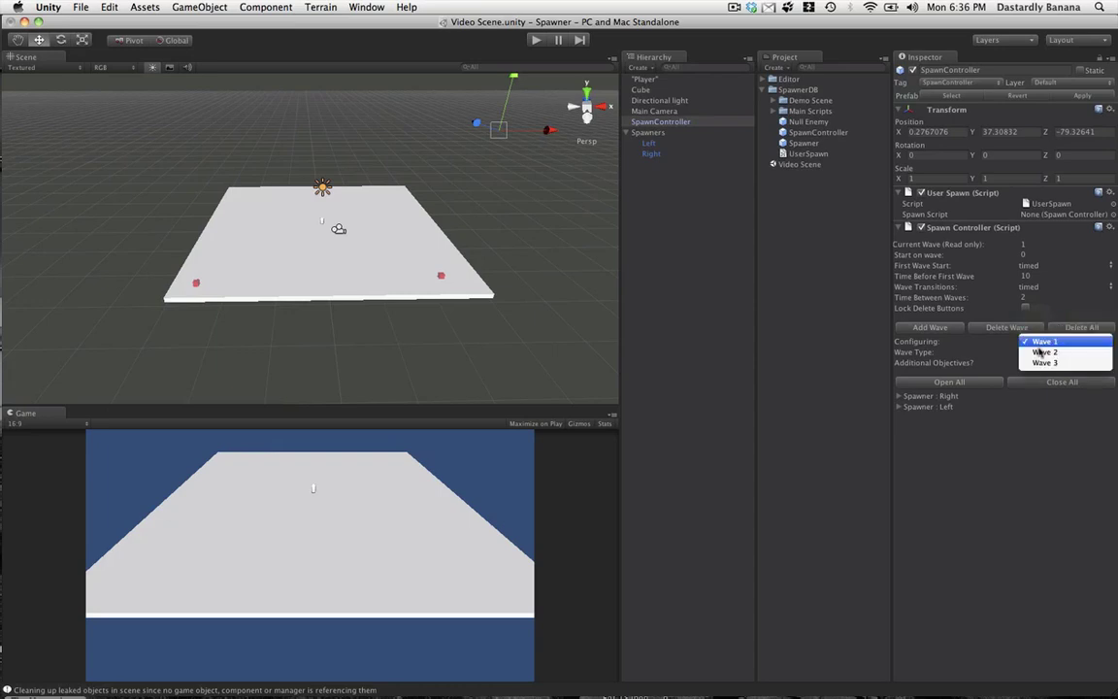
left_click(1043, 363)
Set Wave 1's Wave Type to timed, confirming it after viewing Wave 2
left_click(1040, 341)
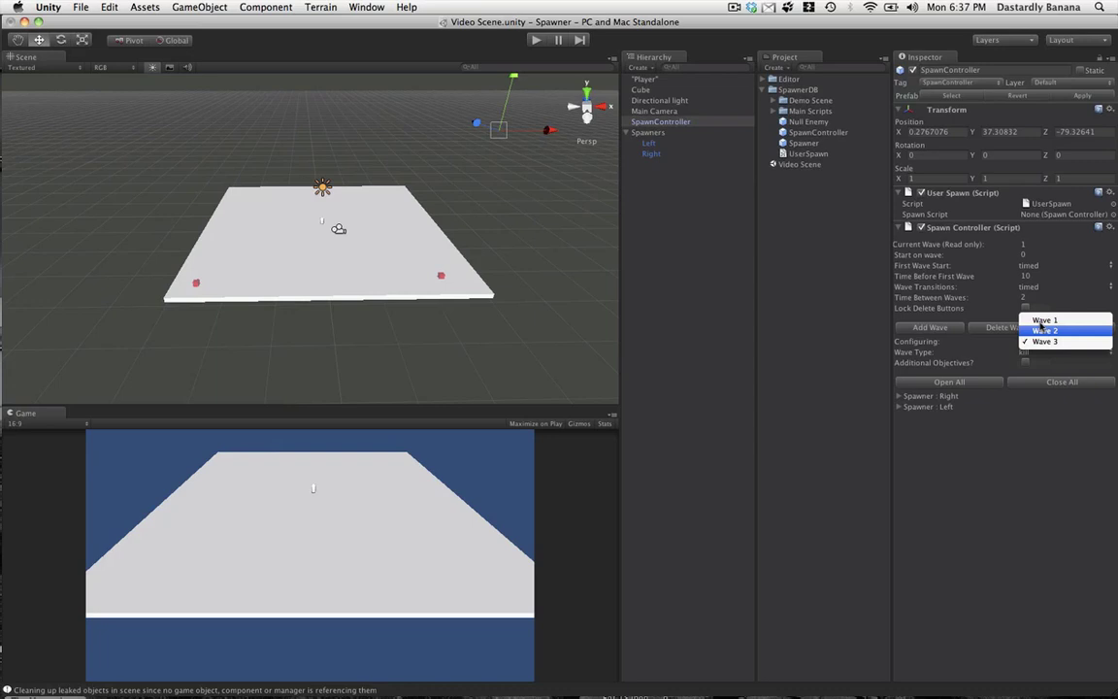
left_click(1040, 319)
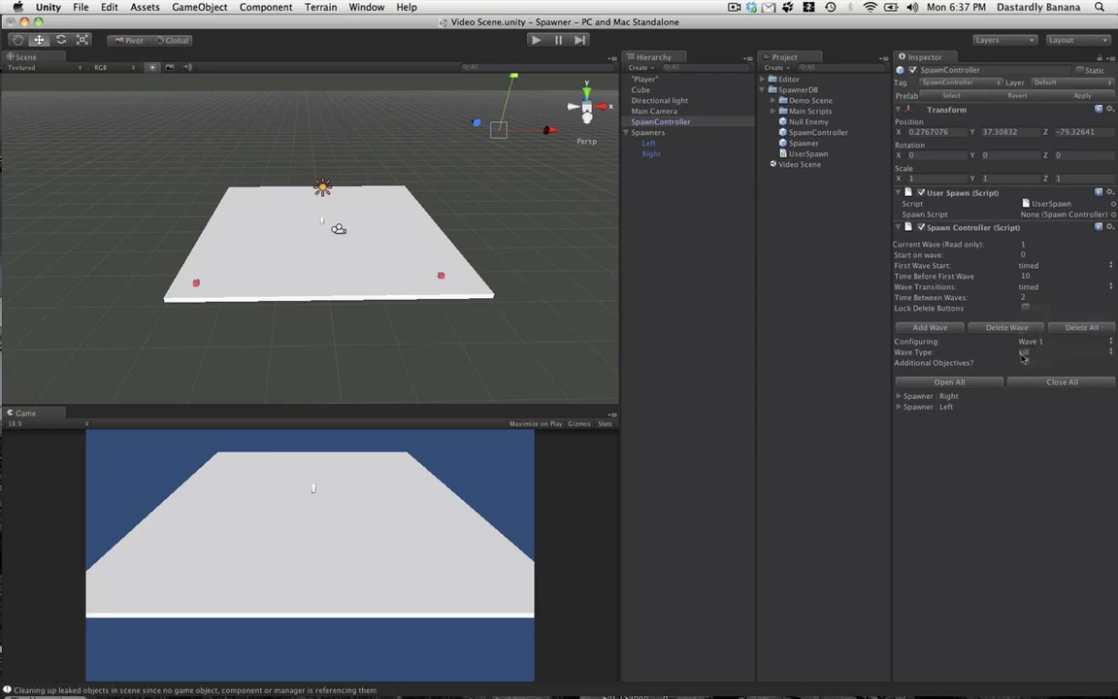
left_click(1040, 352)
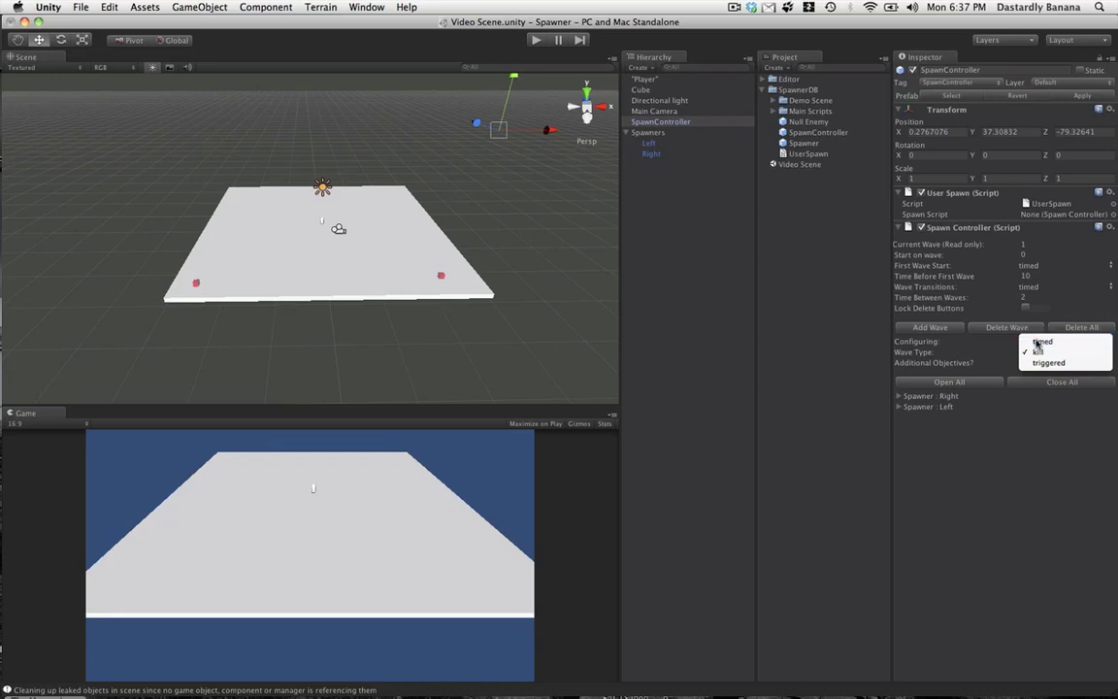
left_click(1038, 341)
left_click(1041, 340)
left_click(1045, 352)
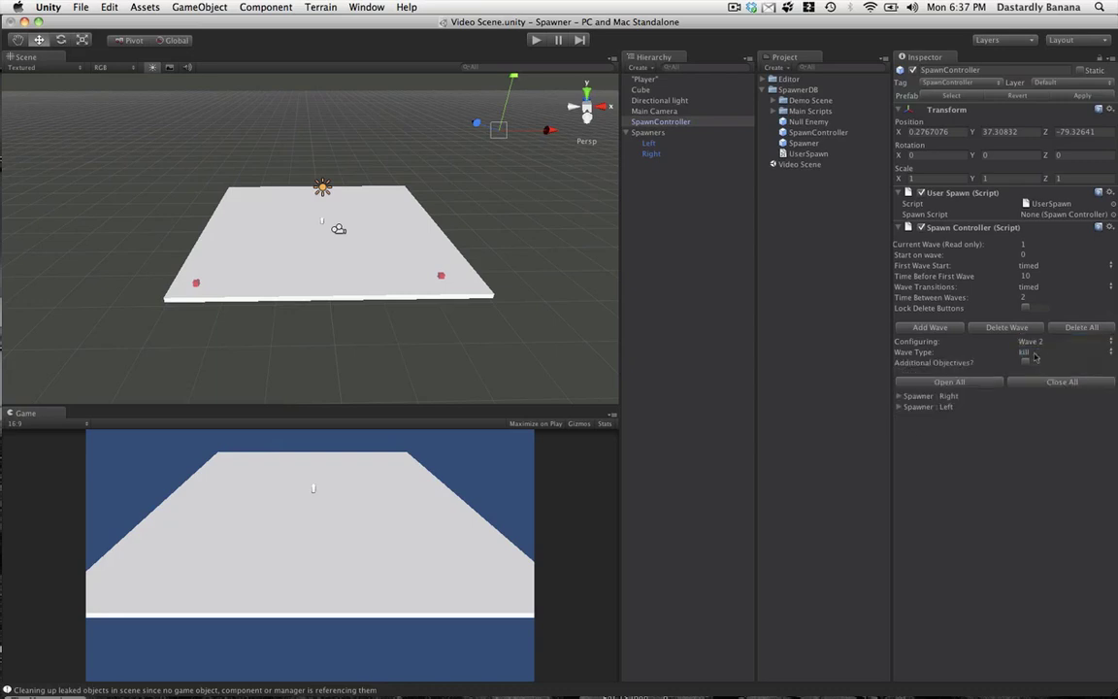
left_click(1040, 342)
left_click(1038, 330)
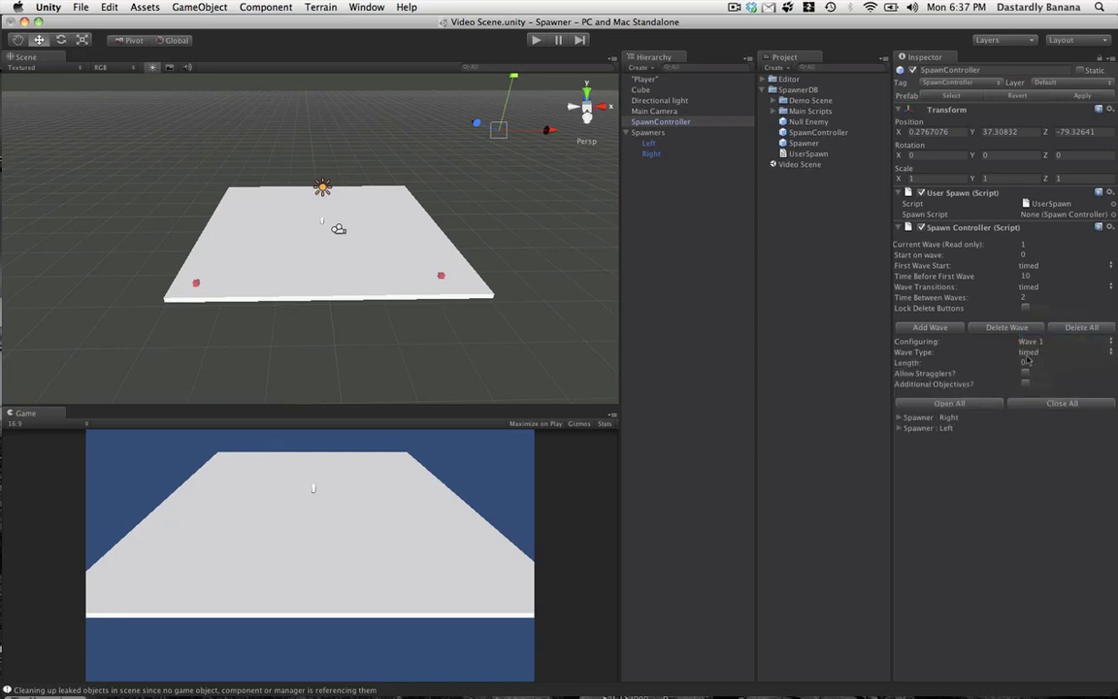
left_click(1032, 354)
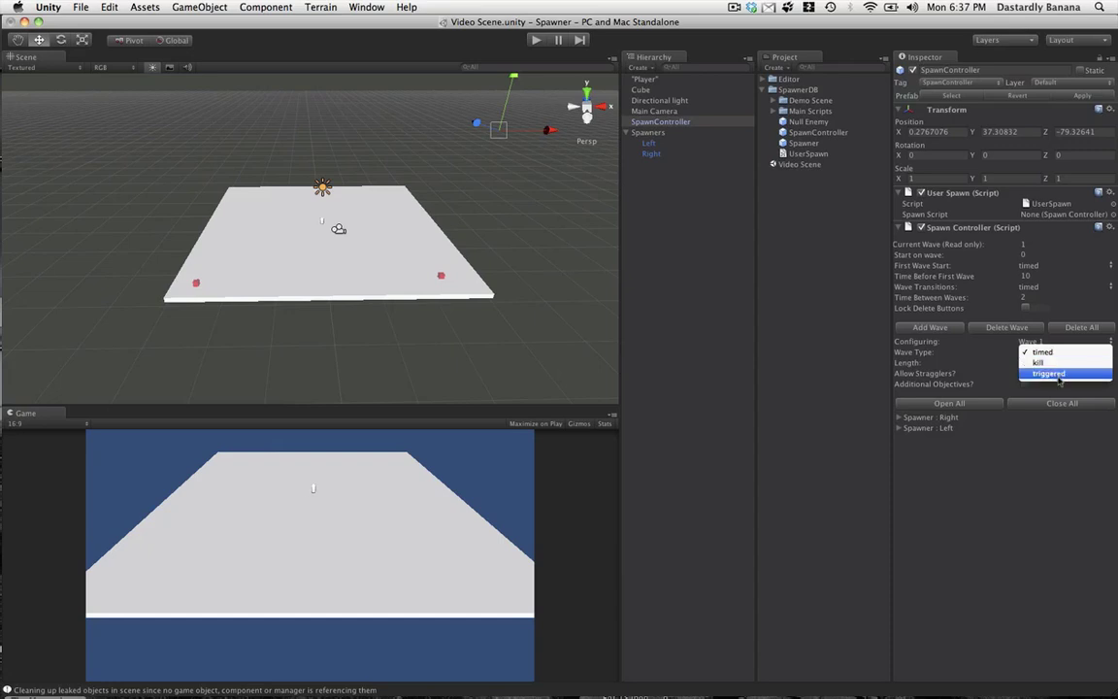
left_click(1050, 353)
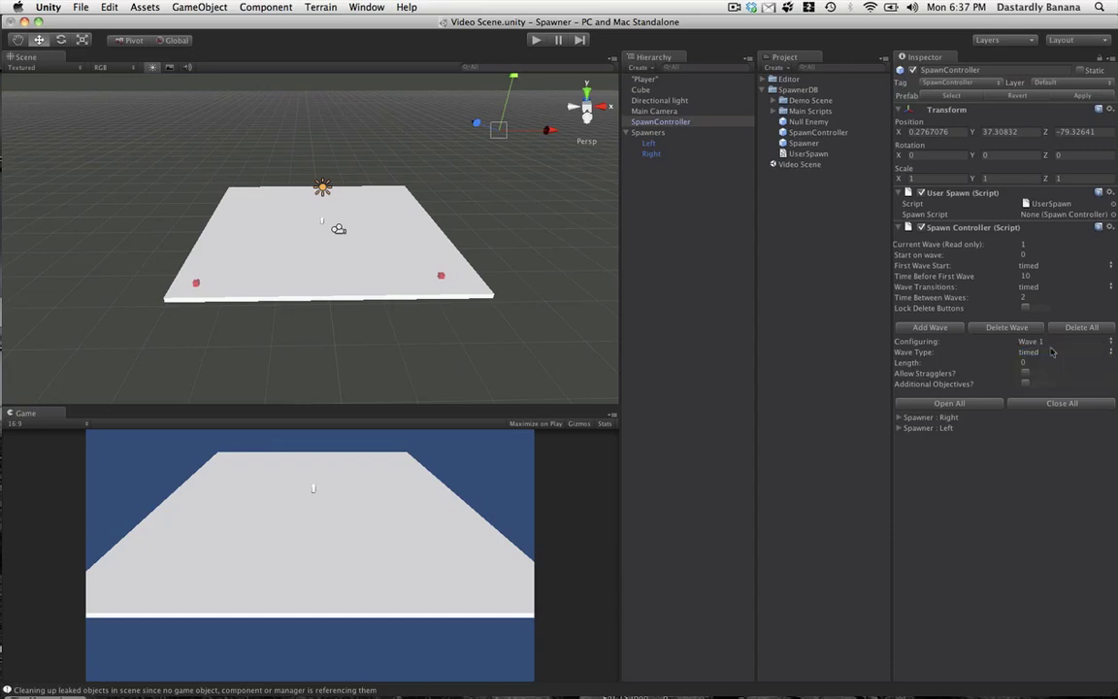
Set Wave 1's Length to 15 and drop a new Spawner mid-floor
left_click(1030, 364)
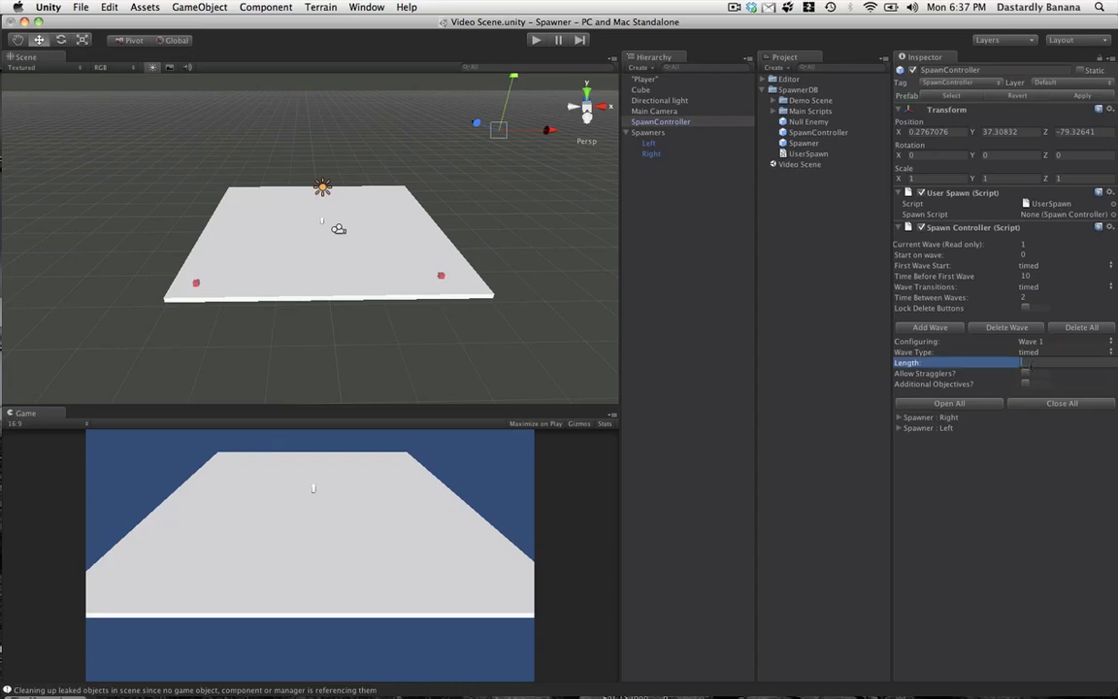
key("Return")
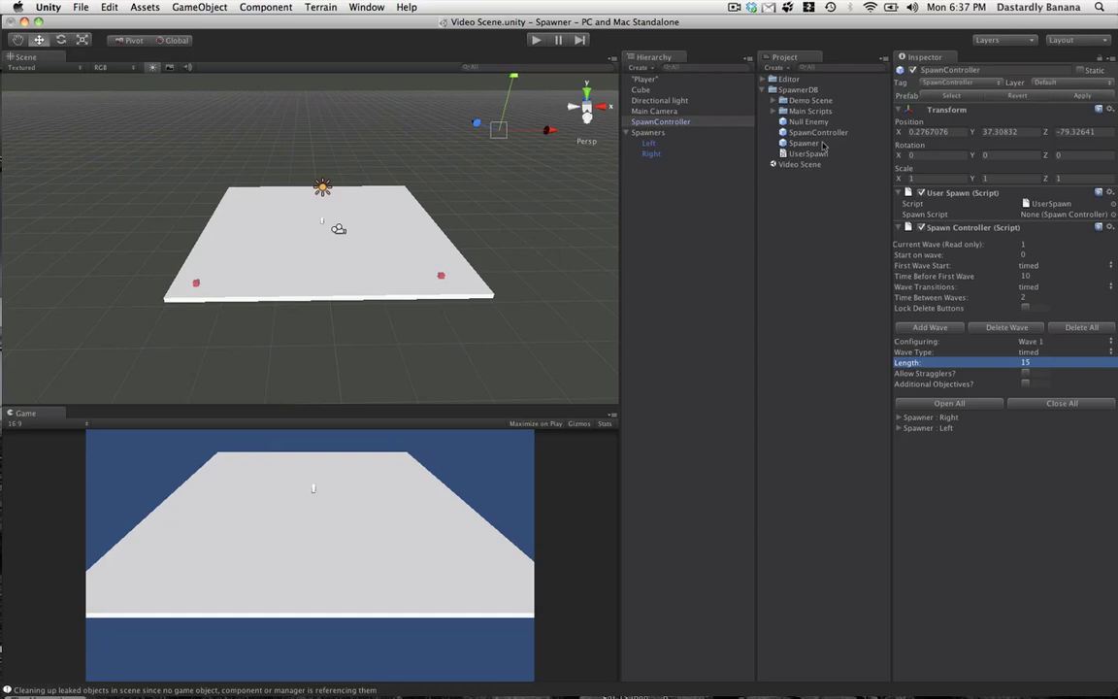
left_click_drag(652, 153, 329, 279)
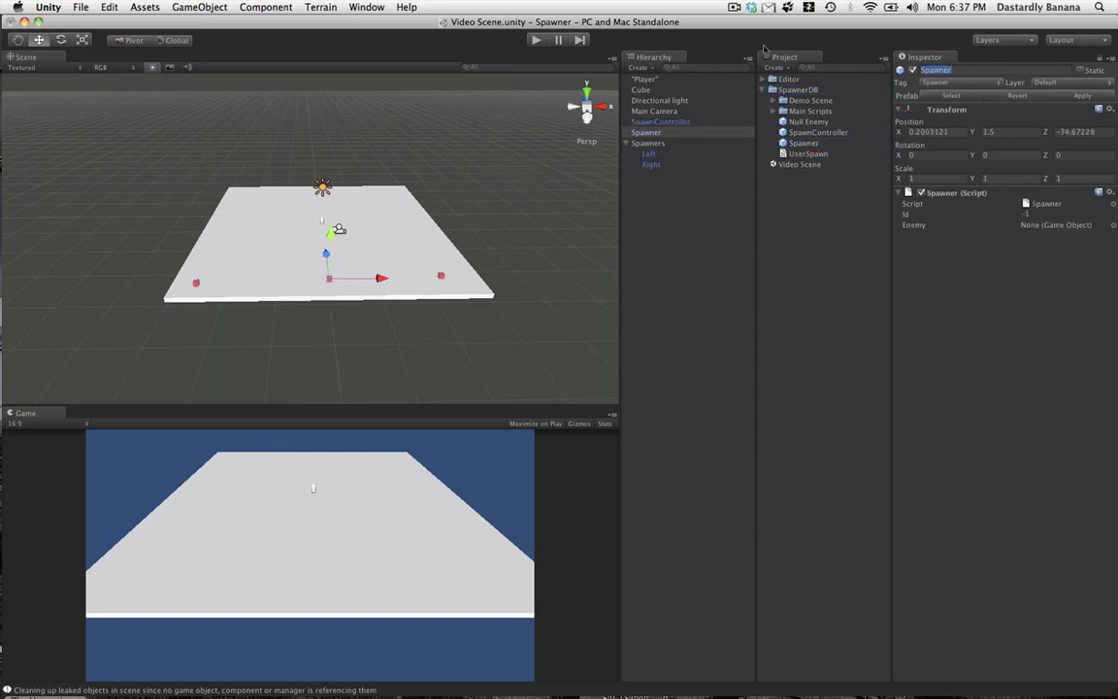
Rename the new spawner Center and group it under Spawners
type("Center")
key("Return")
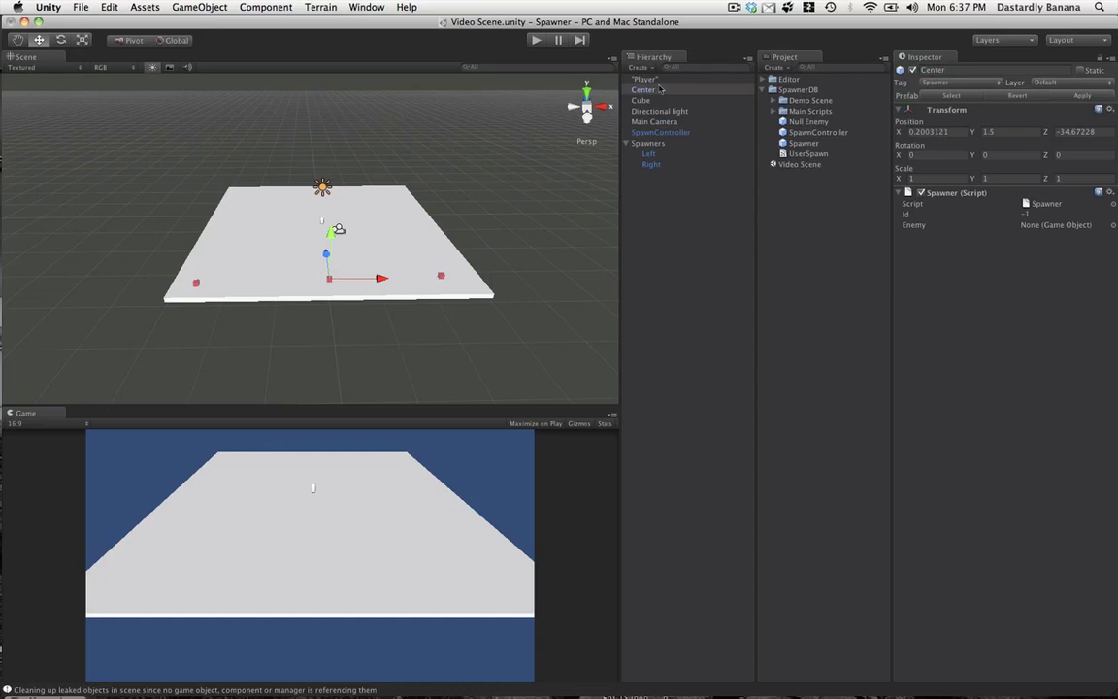
left_click_drag(643, 90, 648, 143)
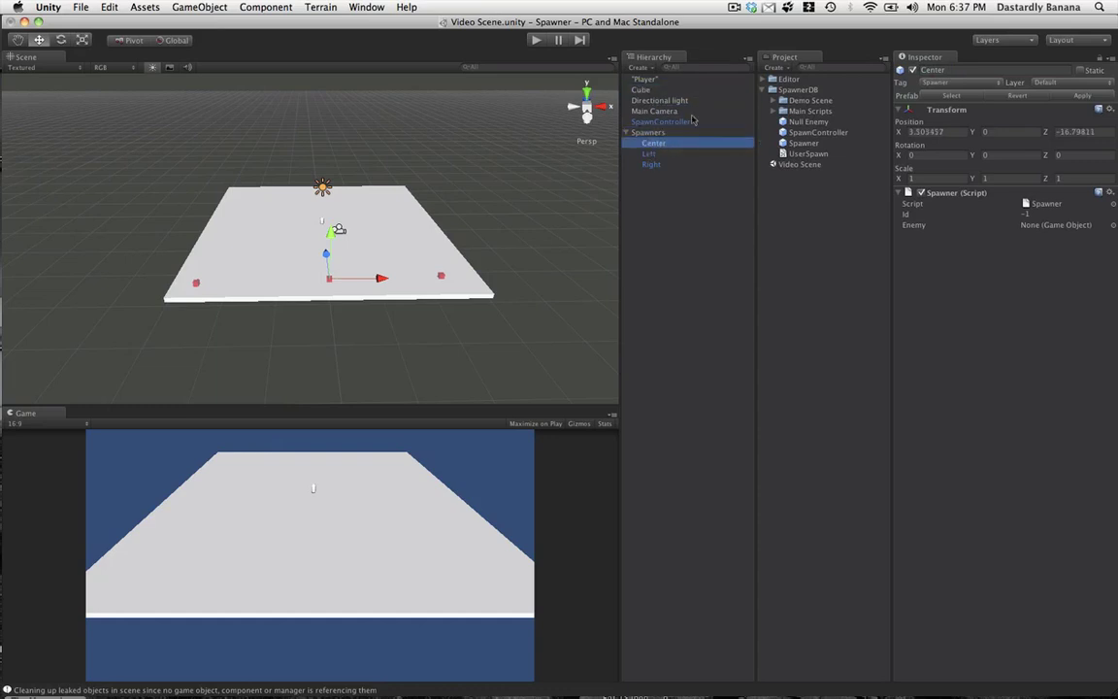
left_click(687, 123)
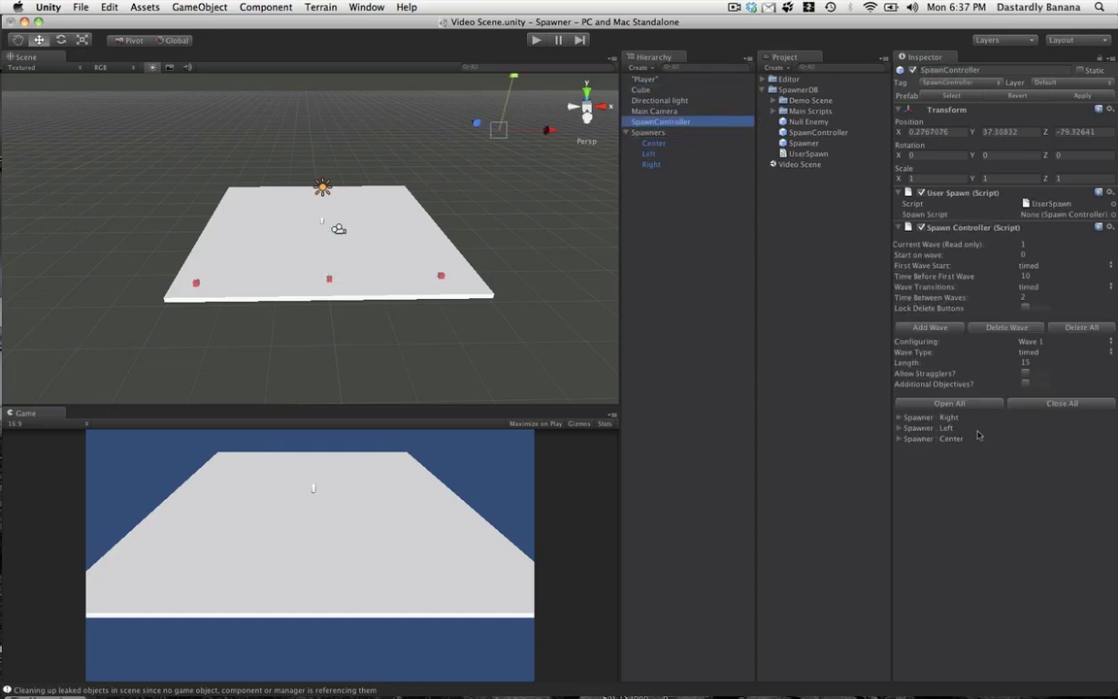
Expand the Right spawner's Wave 1 settings and keep its Spawn Type as timed
left_click(929, 417)
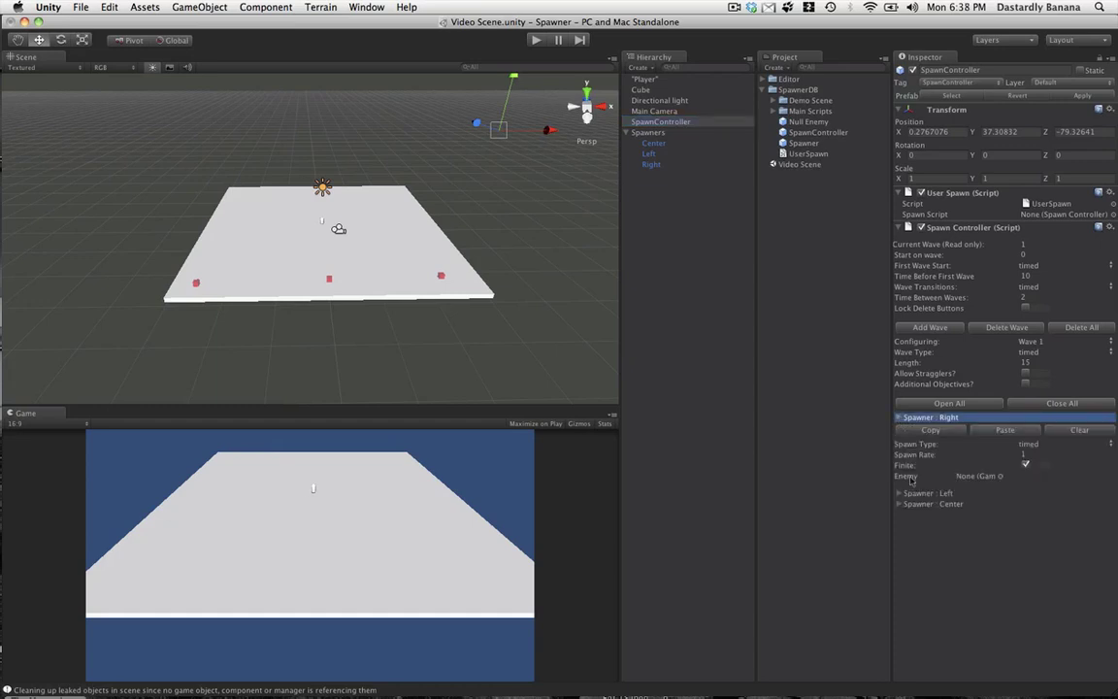
left_click(1027, 444)
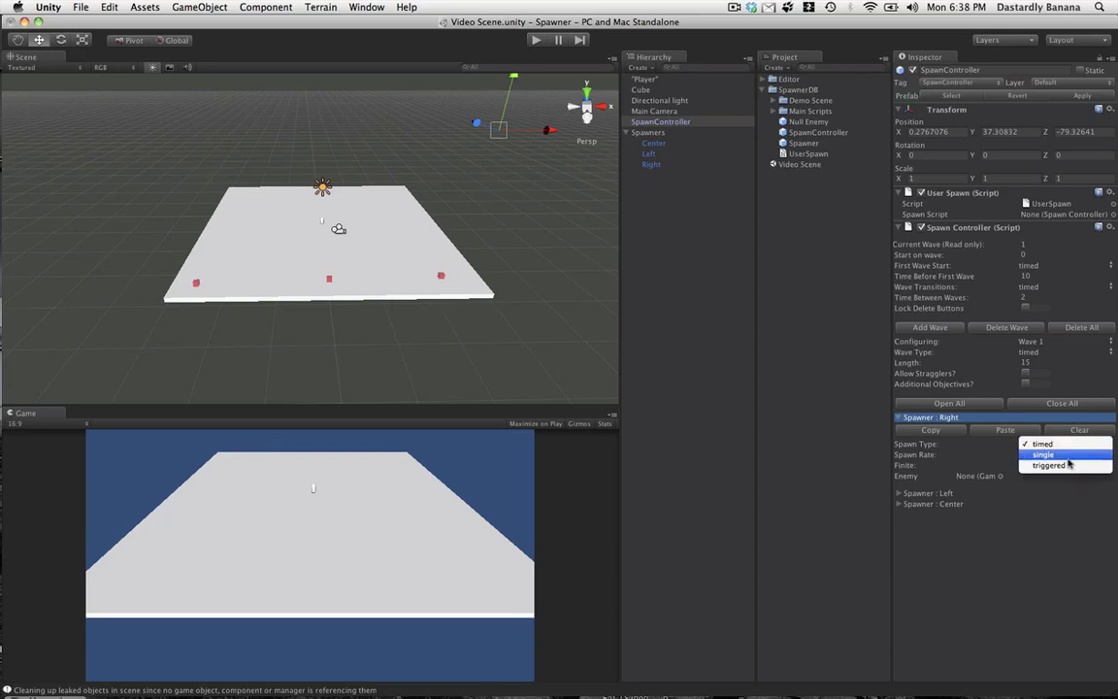
left_click(999, 454)
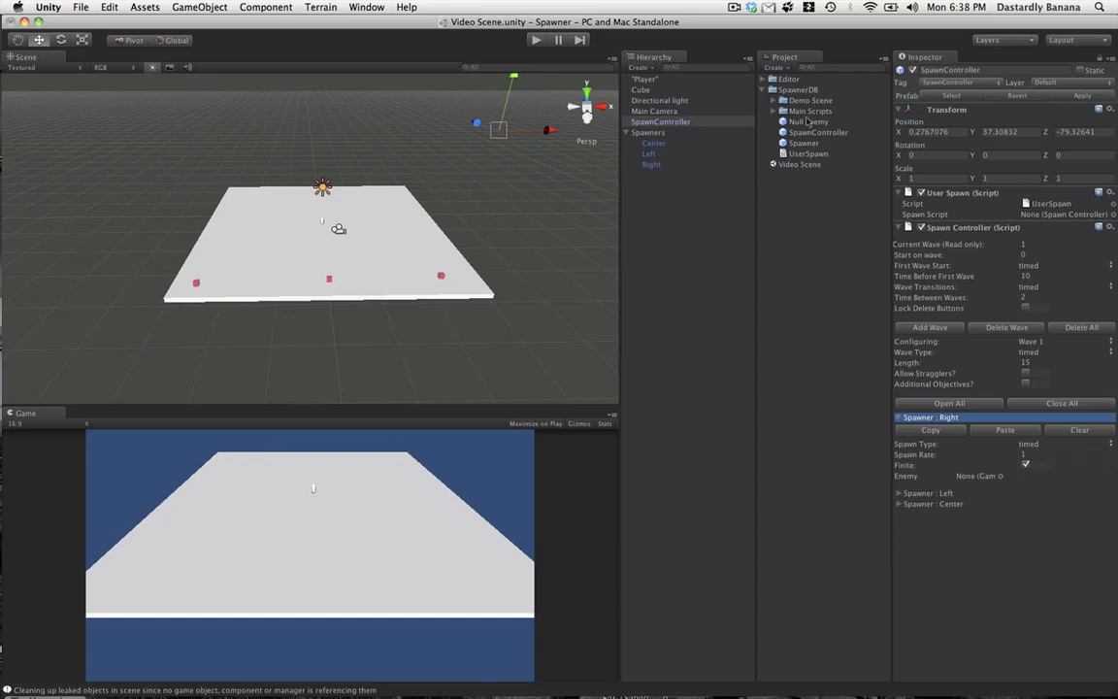
Assign RedEnemy and BlueEnemy to the Right spawner's Wave 1, with RedEnemy Repeat 5
left_click(773, 100)
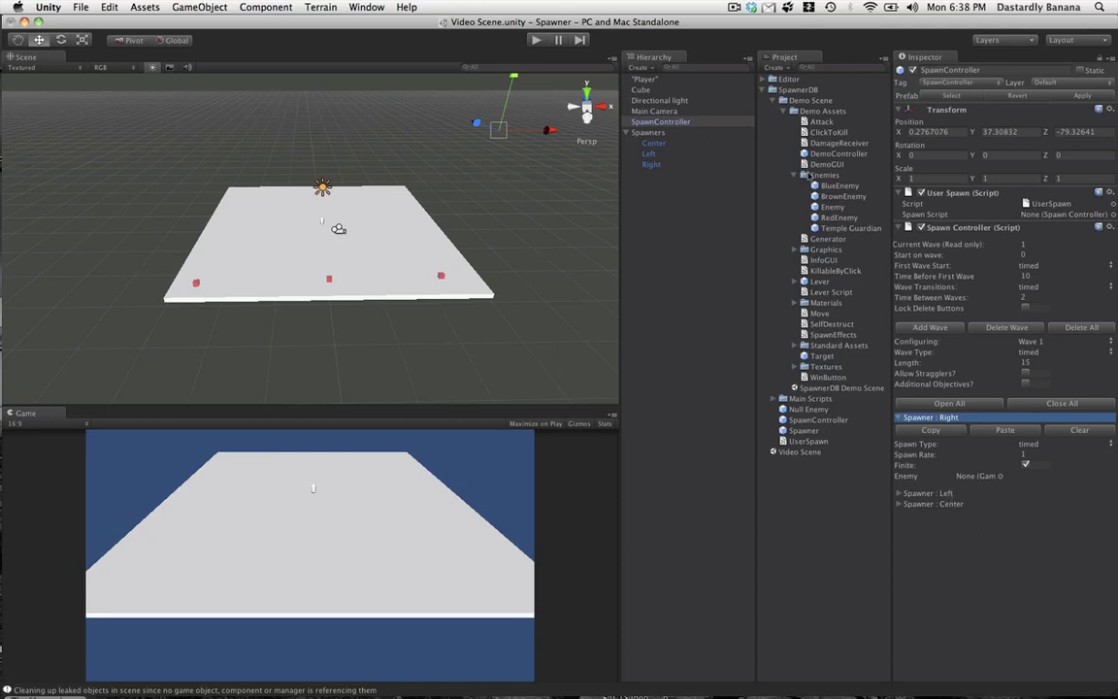
left_click(842, 217)
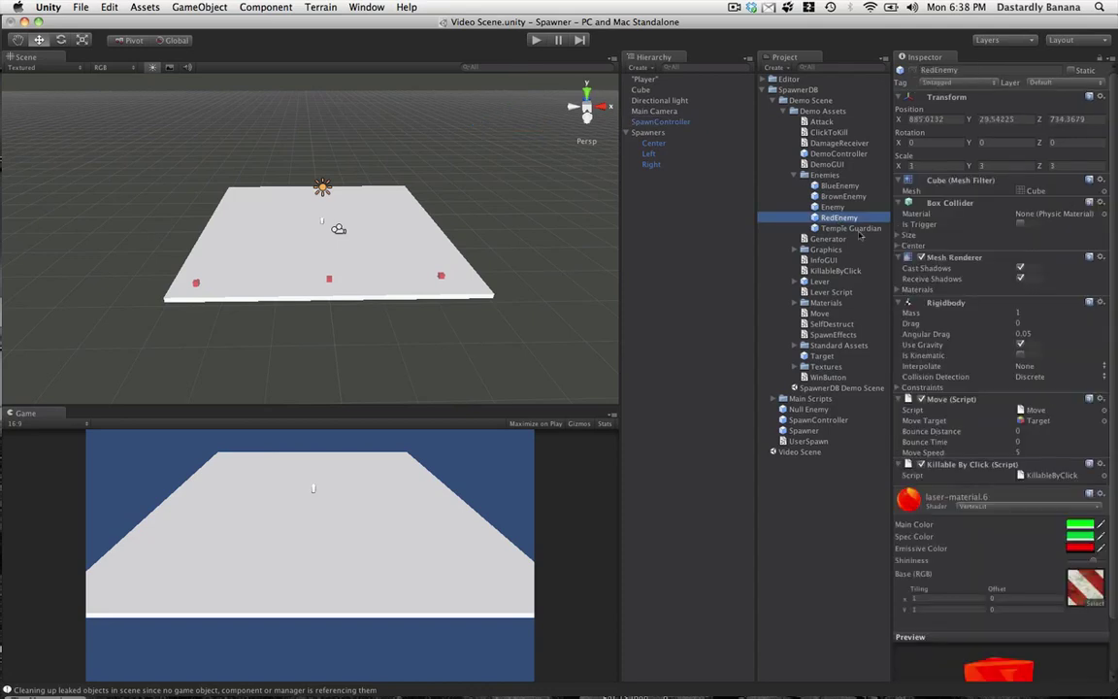
left_click(636, 121)
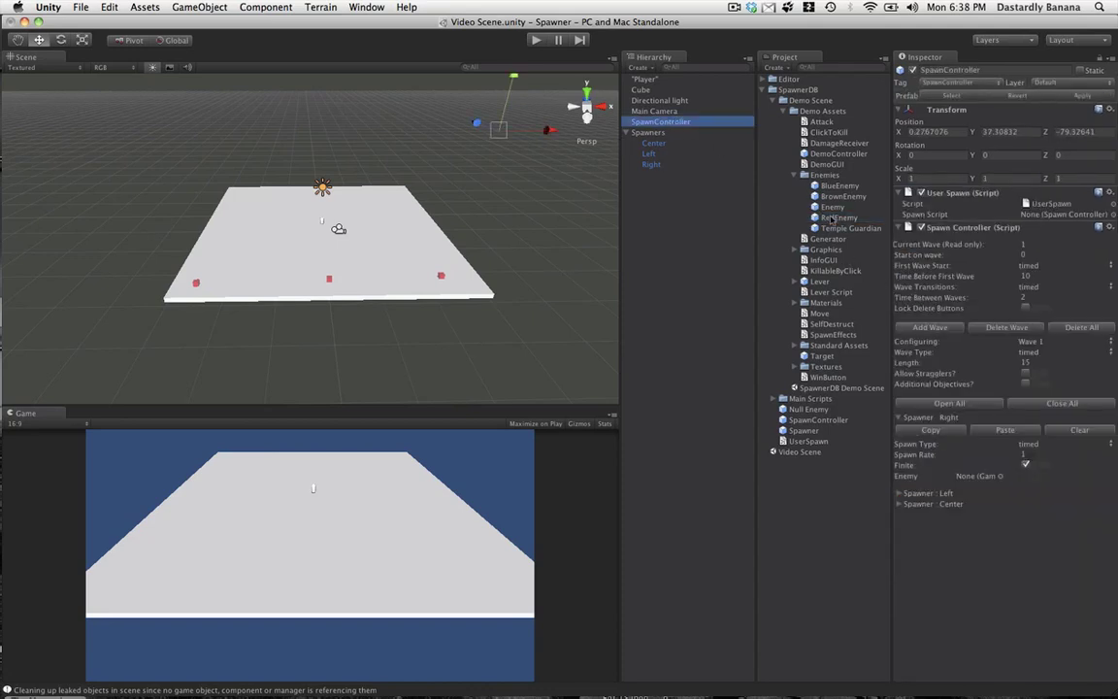
left_click_drag(831, 220, 967, 478)
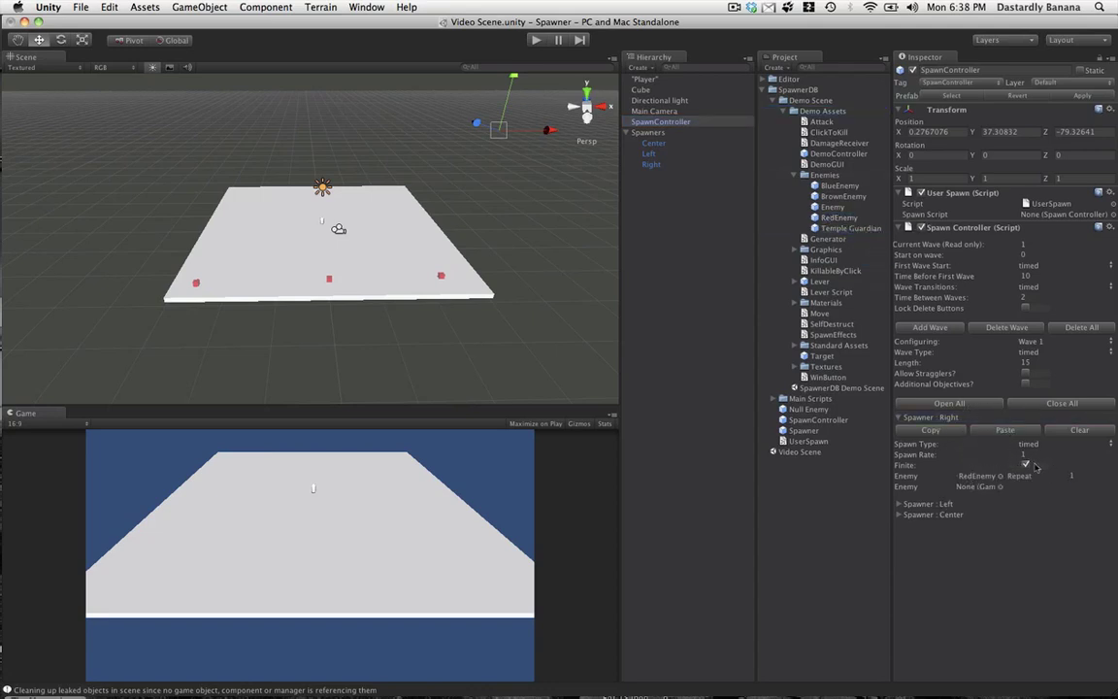
left_click(840, 187)
left_click_drag(840, 186, 977, 488)
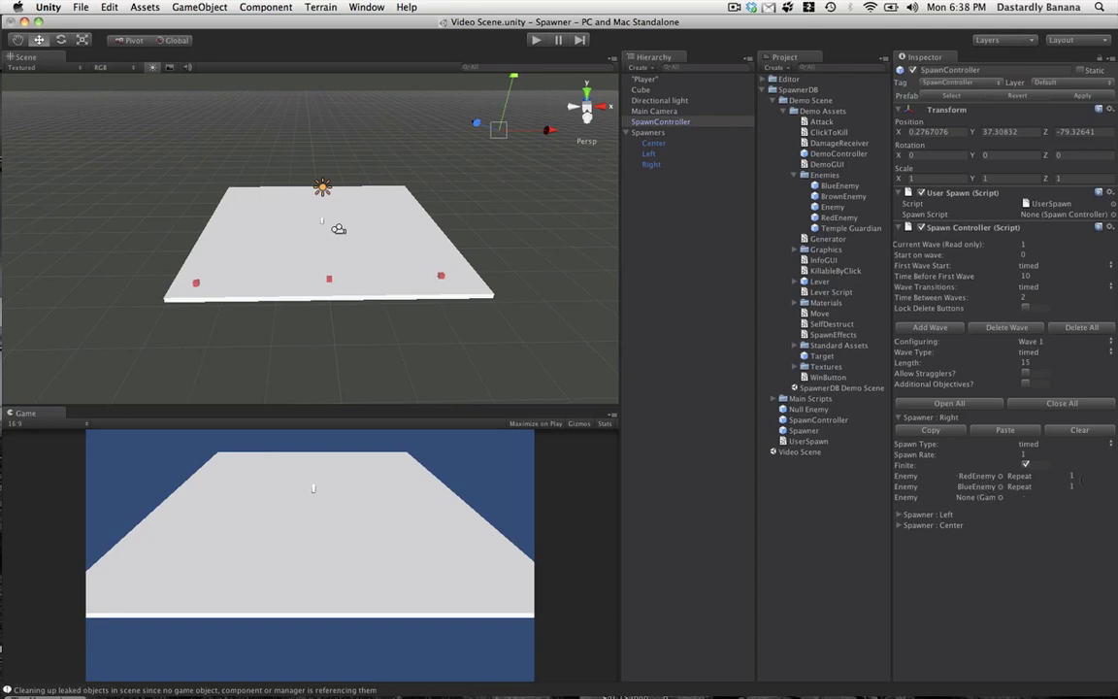
left_click(1079, 476)
type("5")
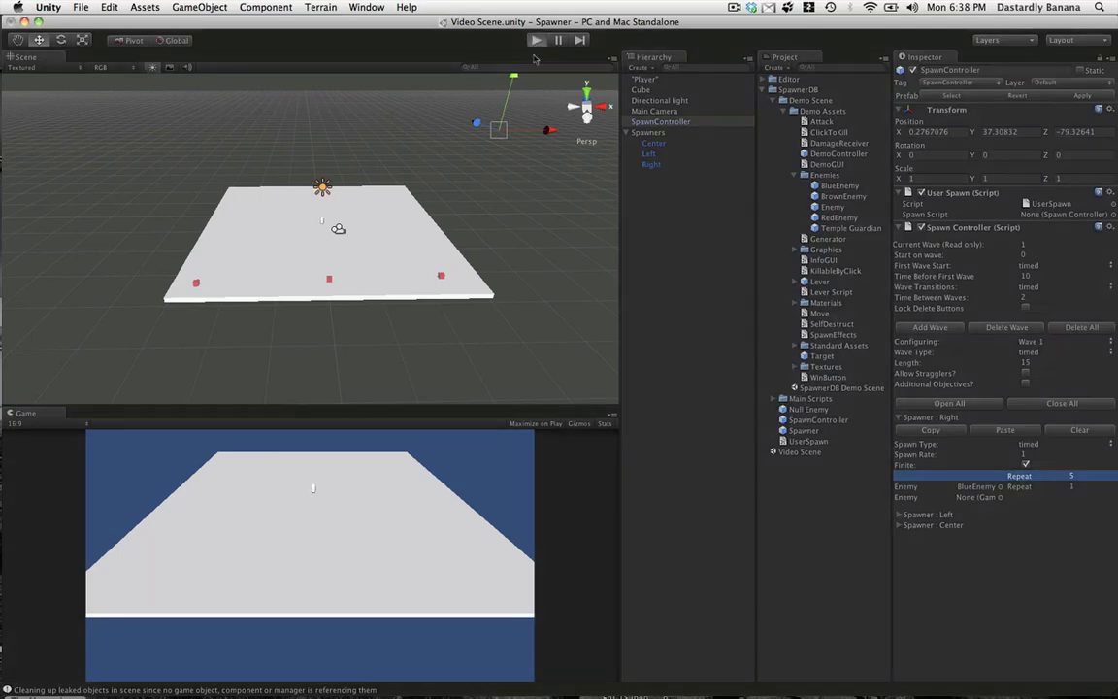
Set Time Before First Wave to 0 and play the scene to test spawning
left_click(535, 40)
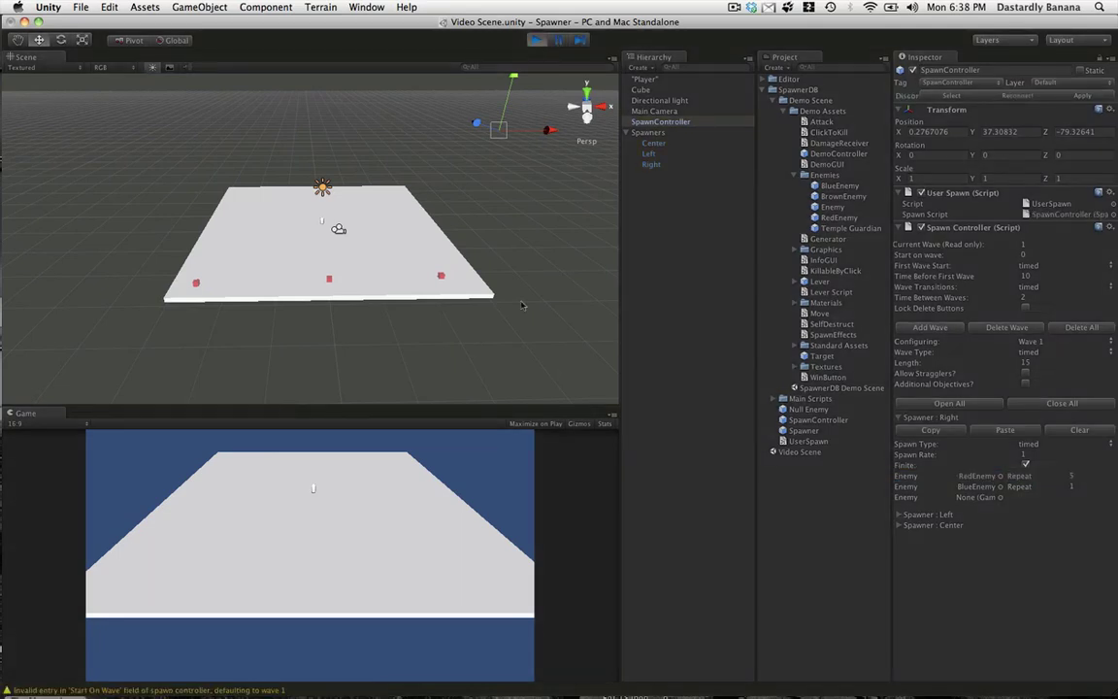
left_click(536, 40)
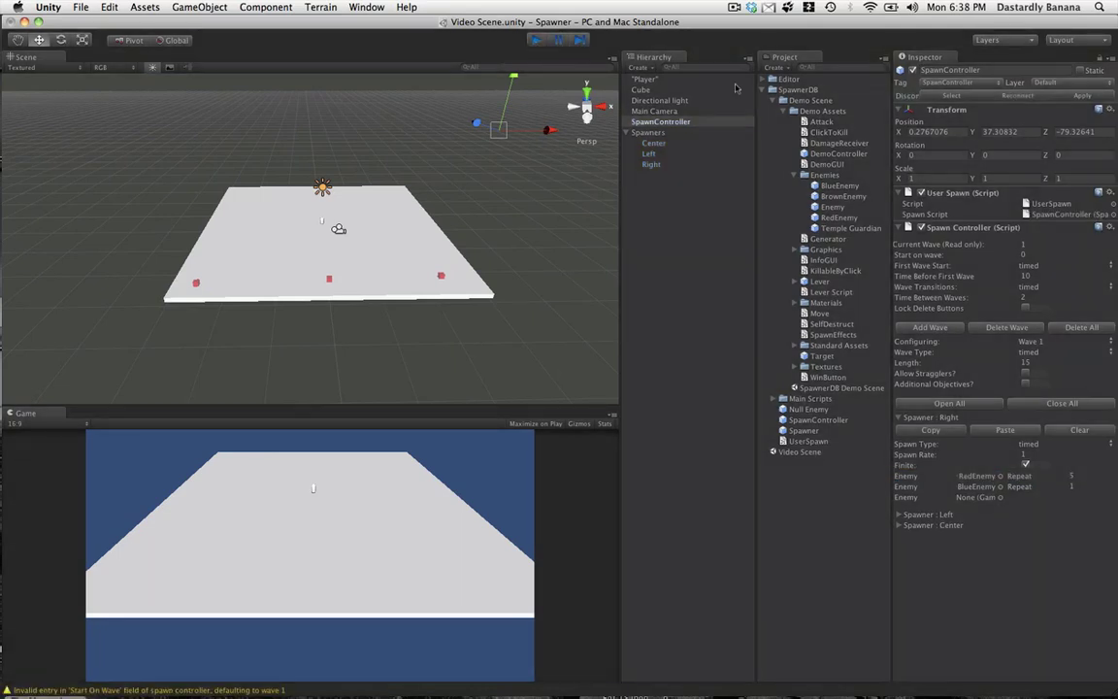
left_click(1014, 279)
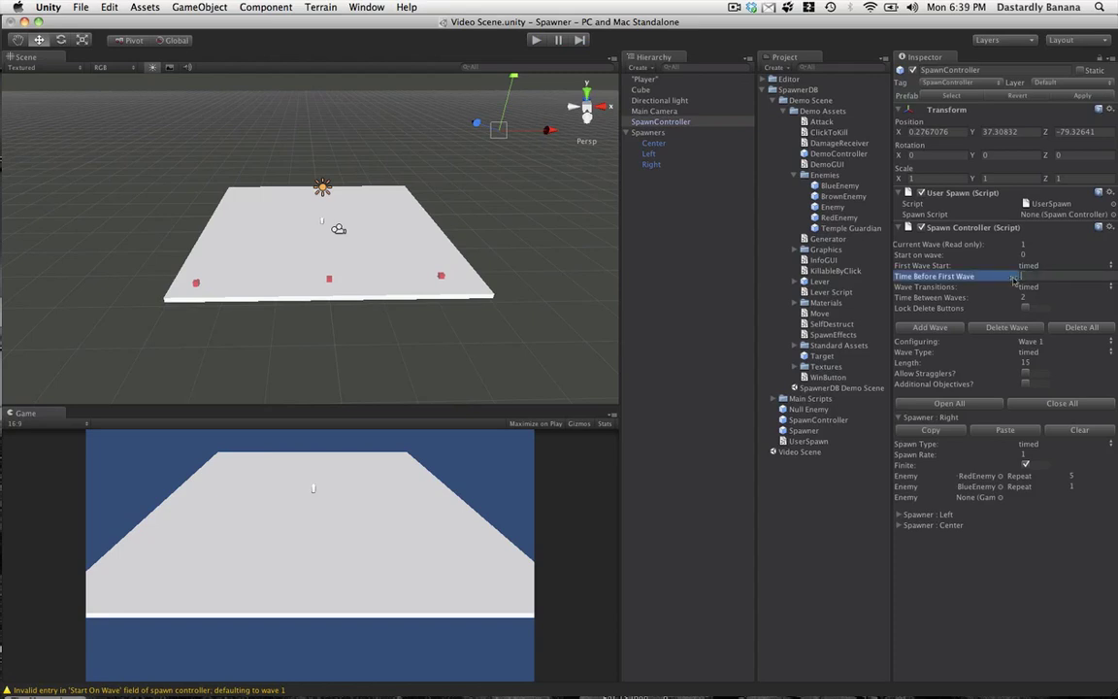
type("0")
left_click(533, 41)
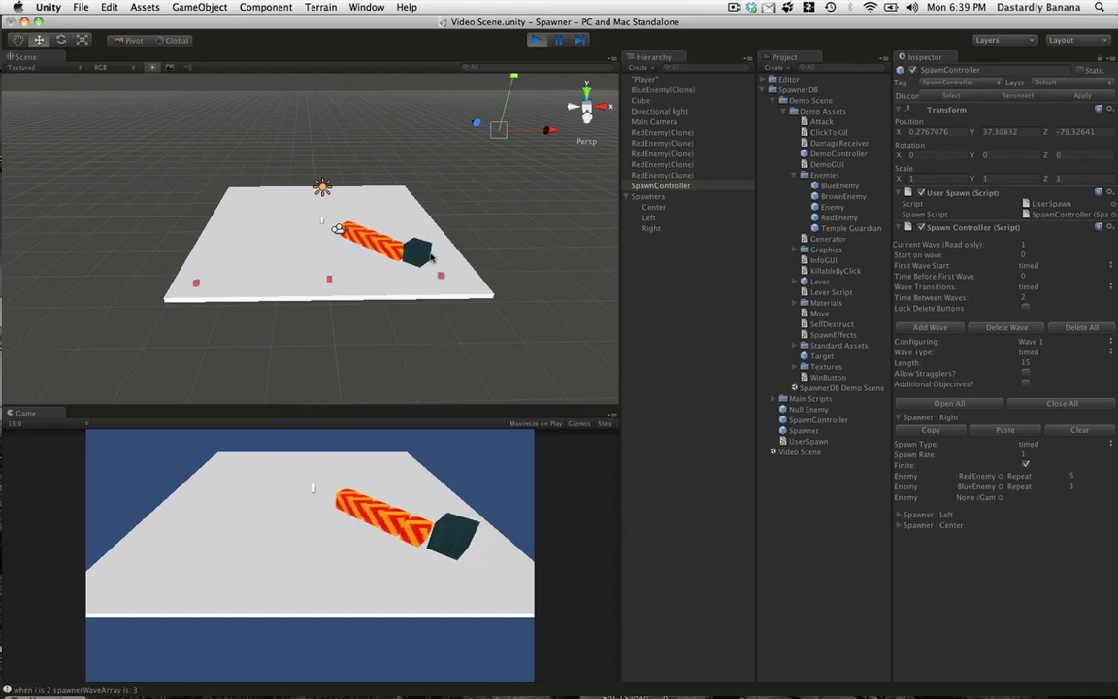
Stop the running scene and switch Configuring to Wave 2
left_click(537, 41)
left_click(1030, 342)
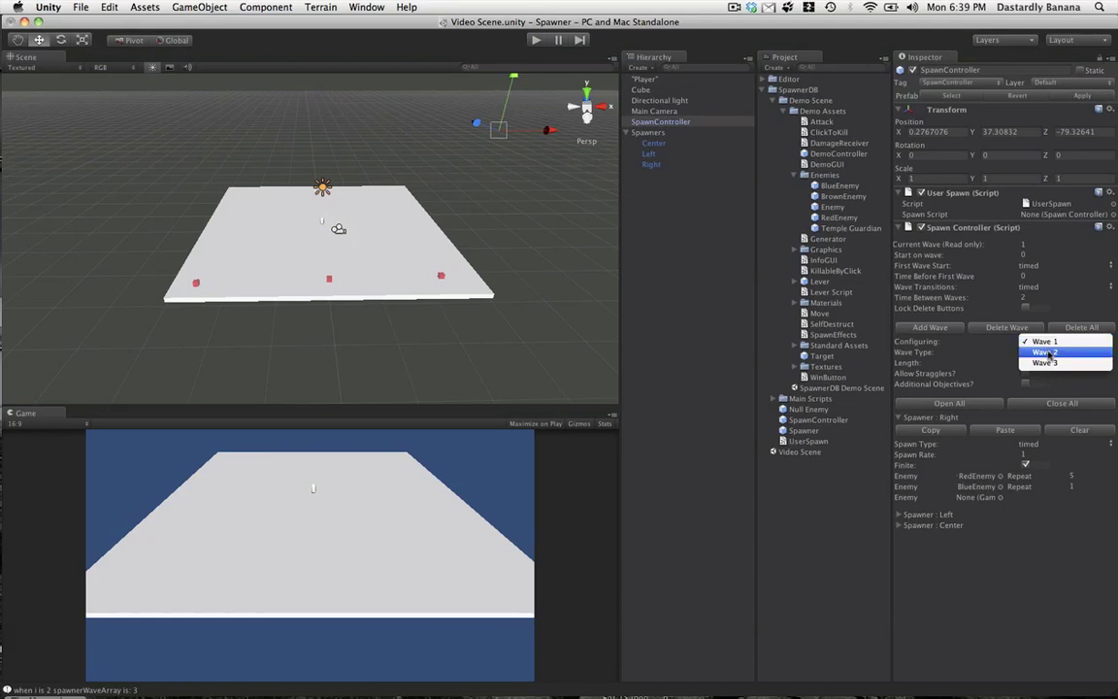
left_click(1048, 355)
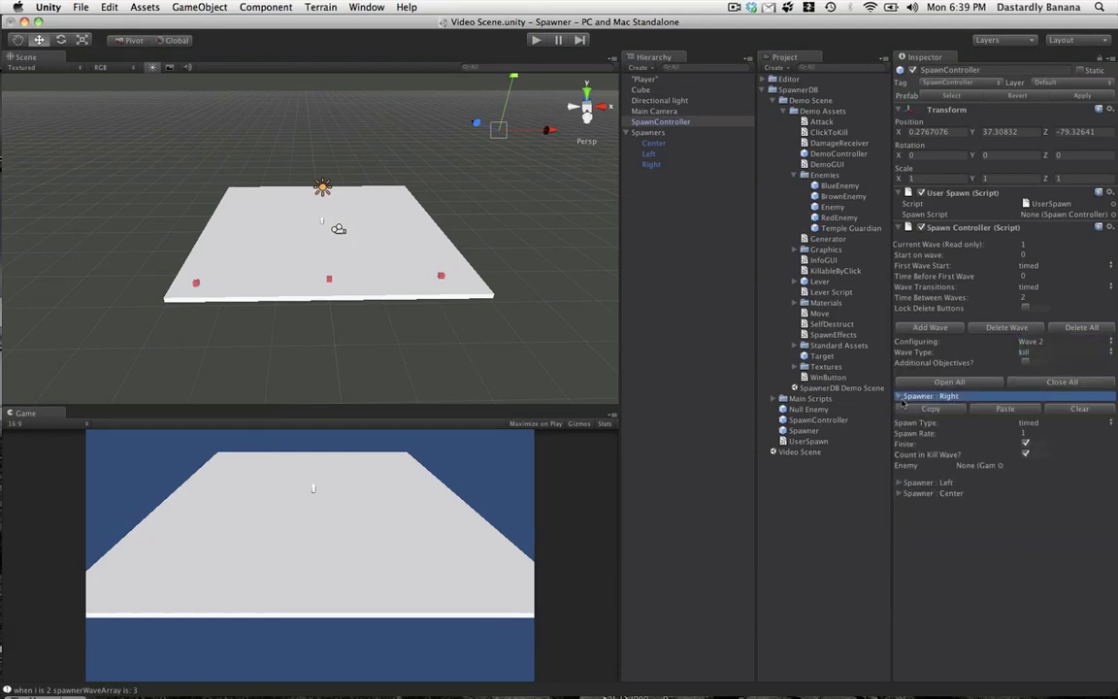
Set Wave 2's Wave Type to timed and tick Lock Delete Buttons
left_click(1036, 351)
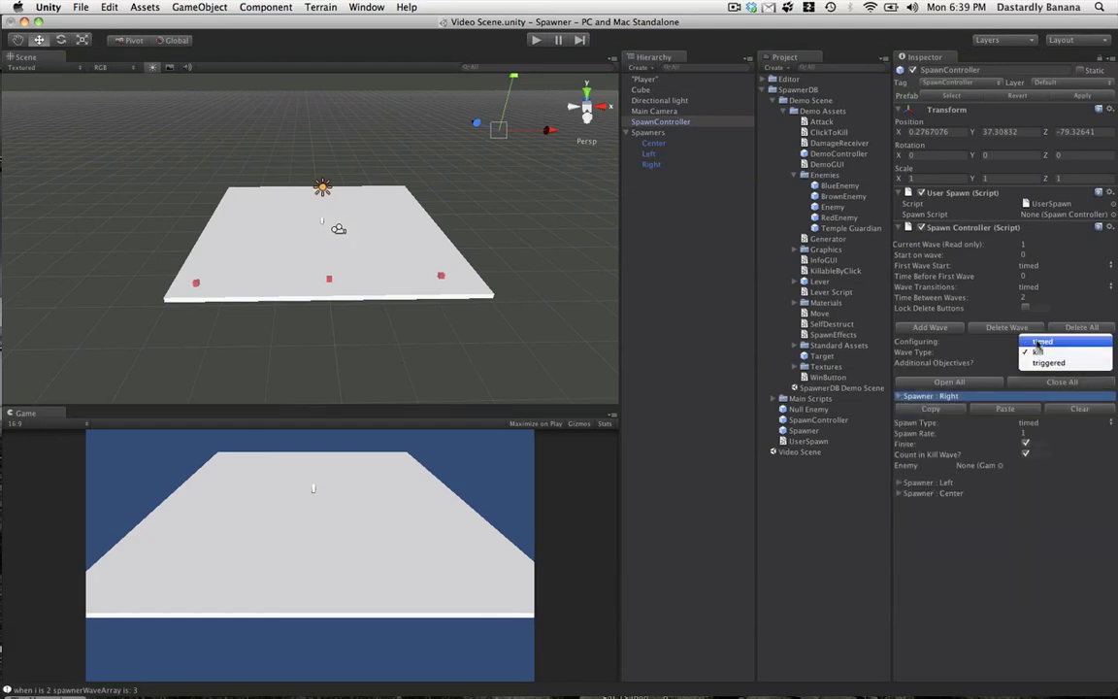
left_click(1040, 343)
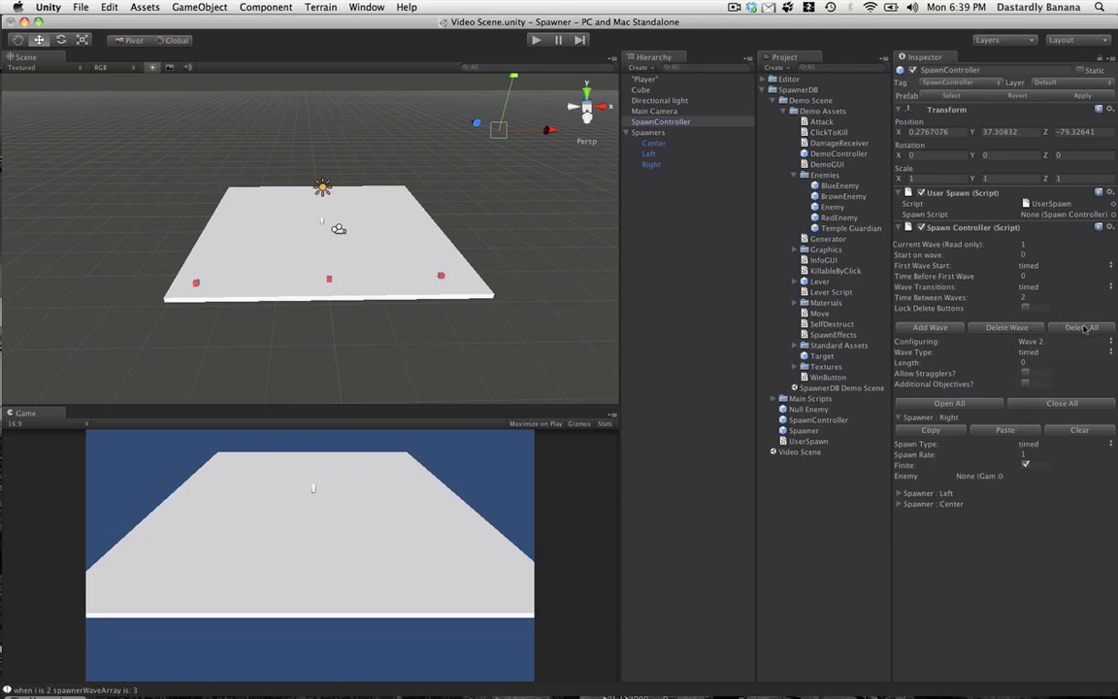
left_click(1026, 308)
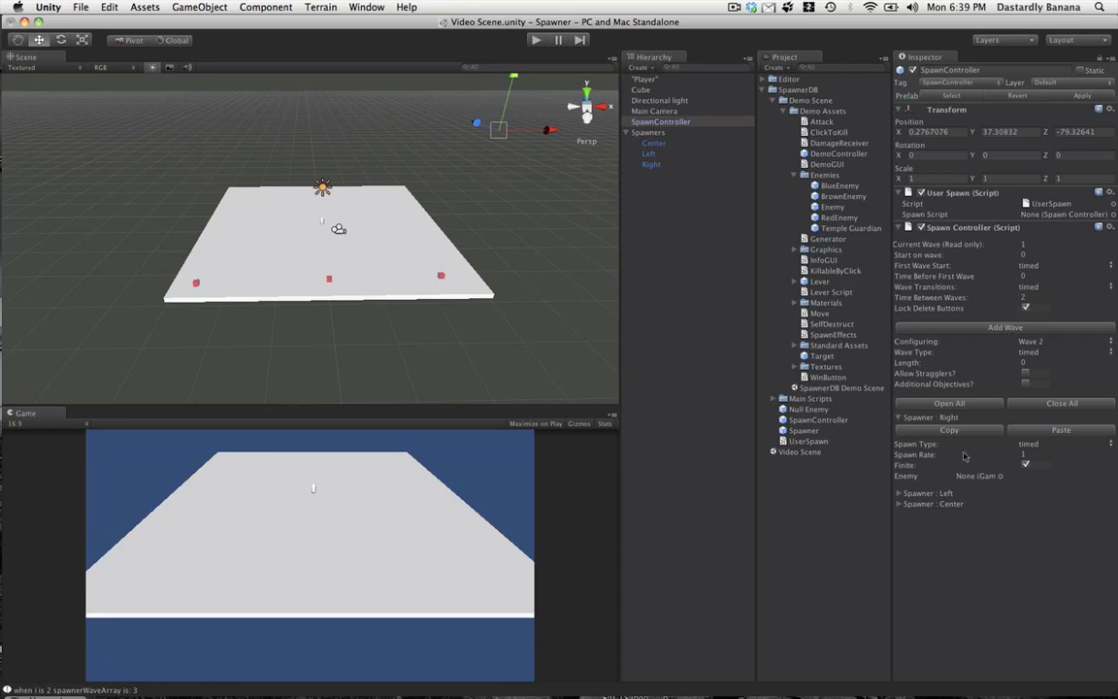
Switch Configuring back to Wave 1 on the SpawnController and keep its Wave Type timed
left_click(1024, 345)
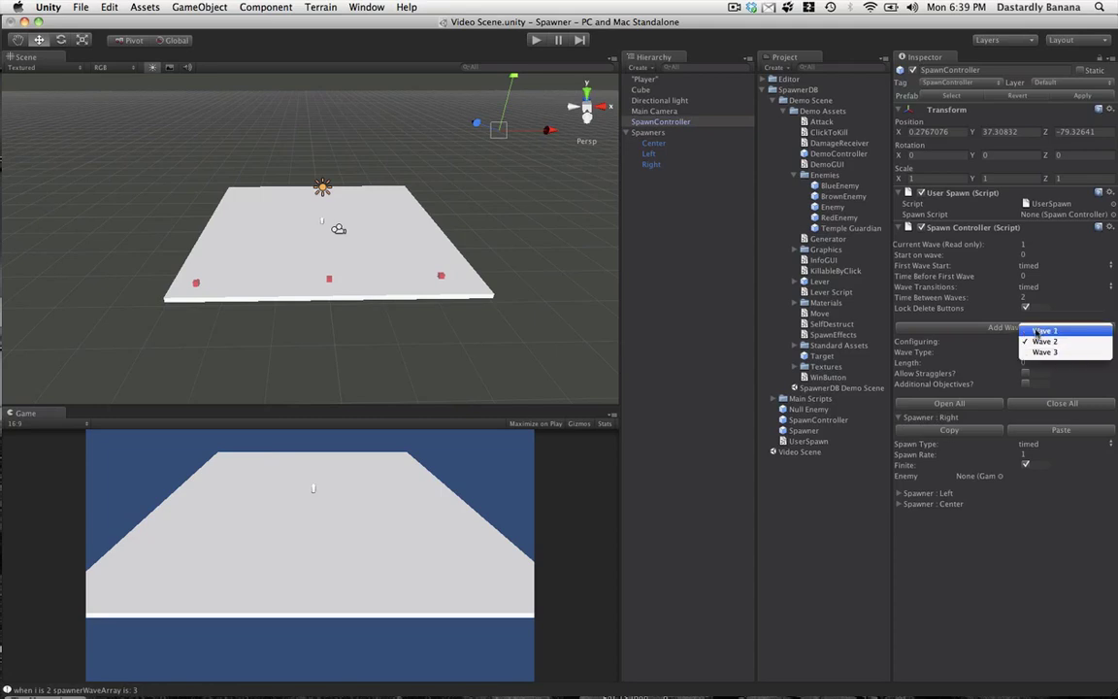
left_click(1038, 332)
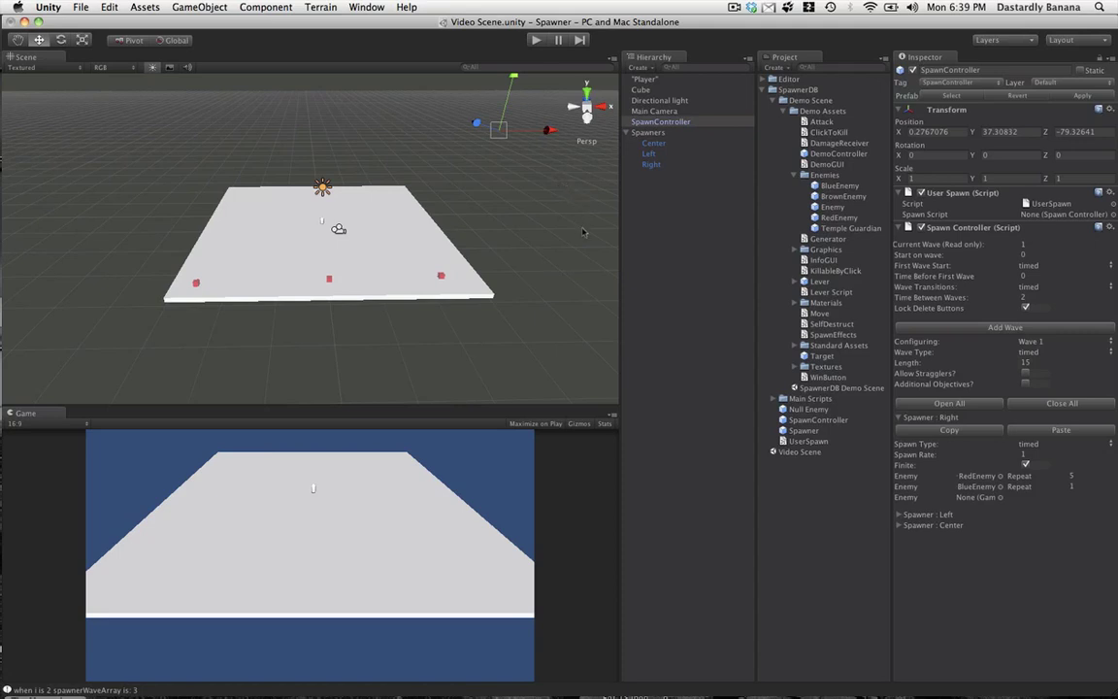
left_click(645, 121)
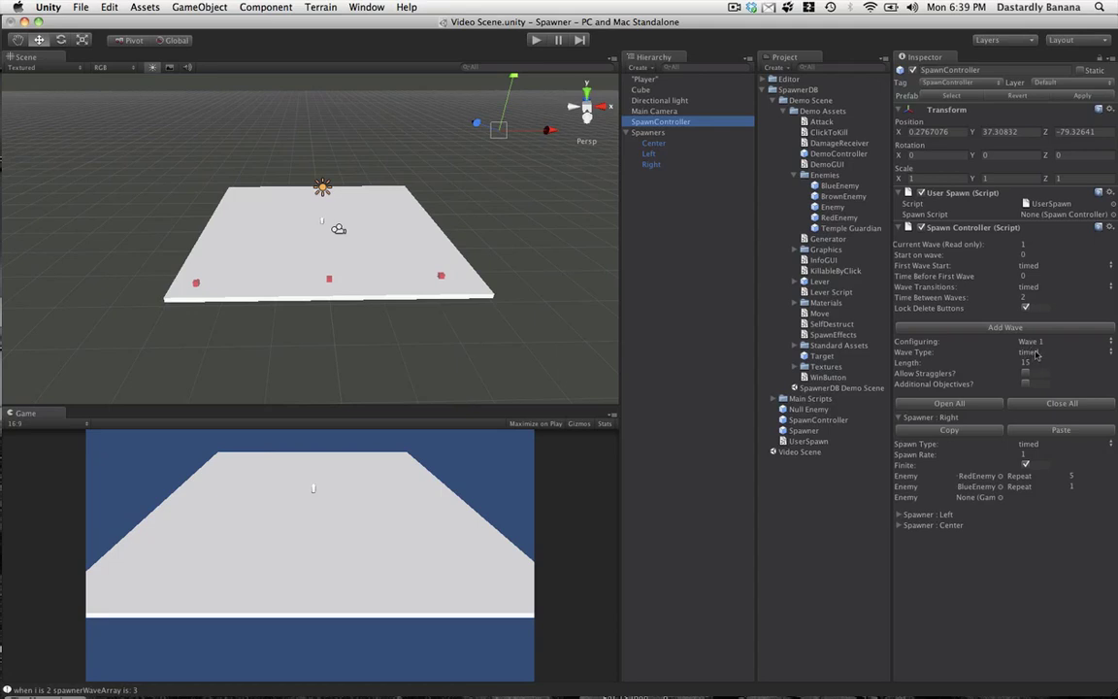
left_click(1035, 352)
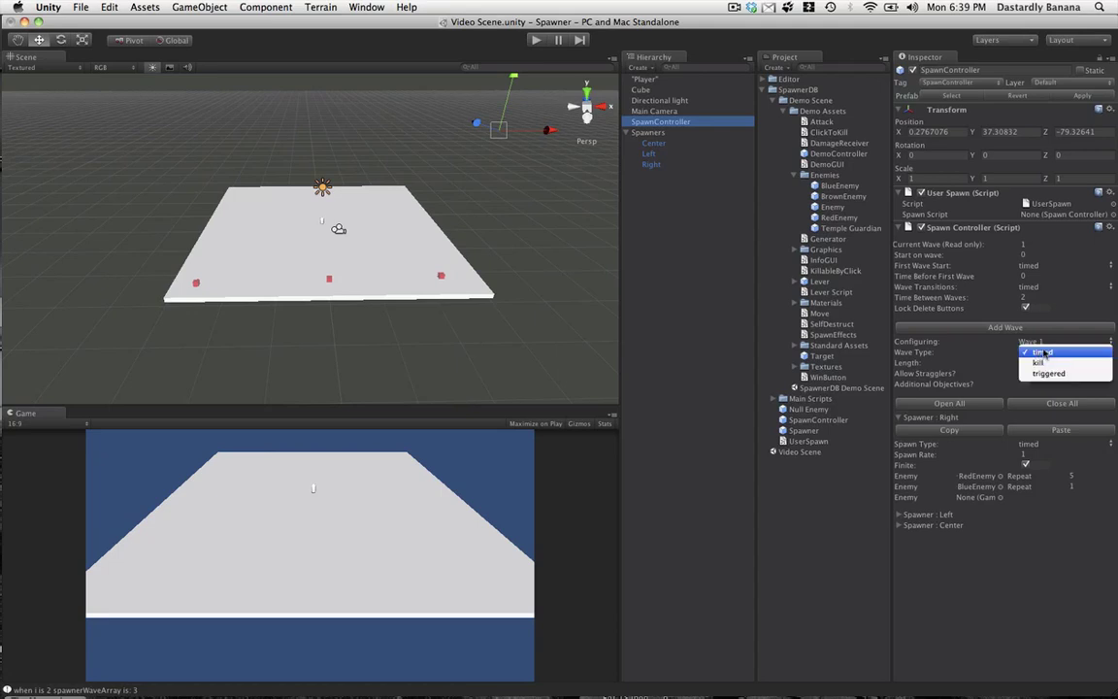
left_click(1041, 352)
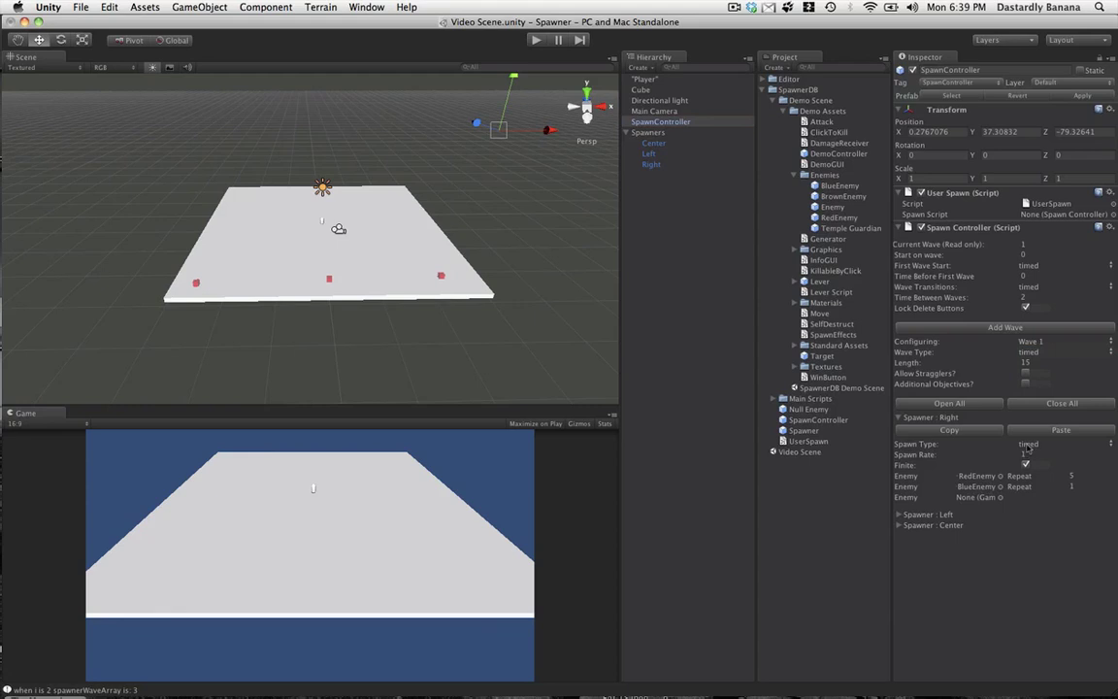
Try the Right spawner's Spawn Type as single, then return it to timed
left_click(1029, 445)
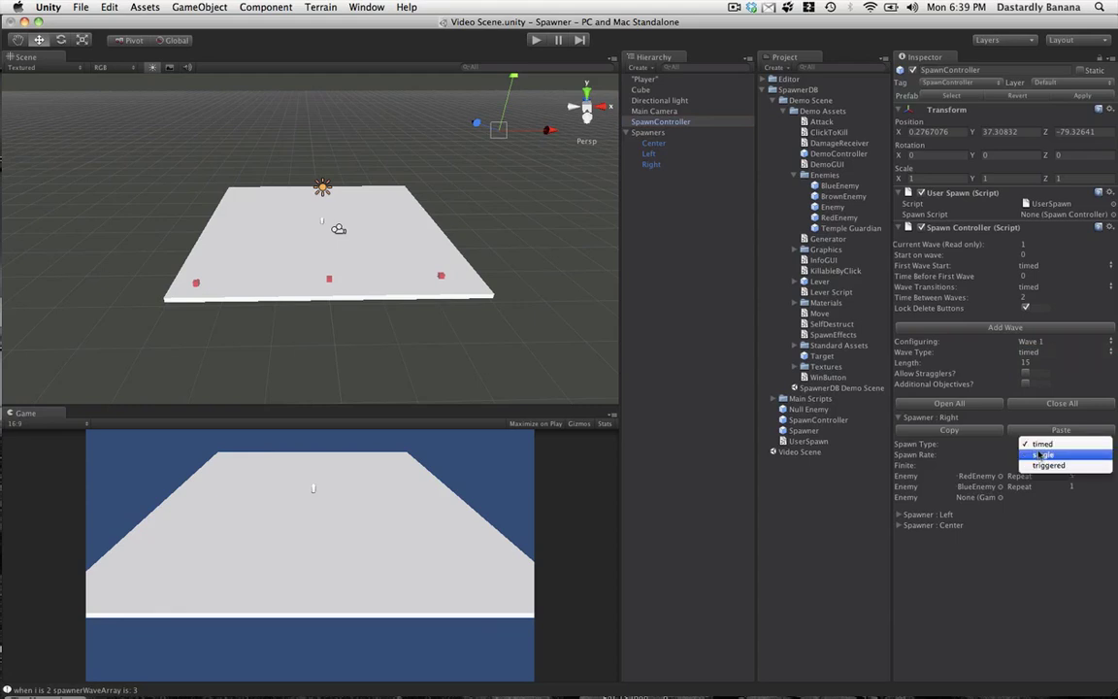
left_click(1044, 456)
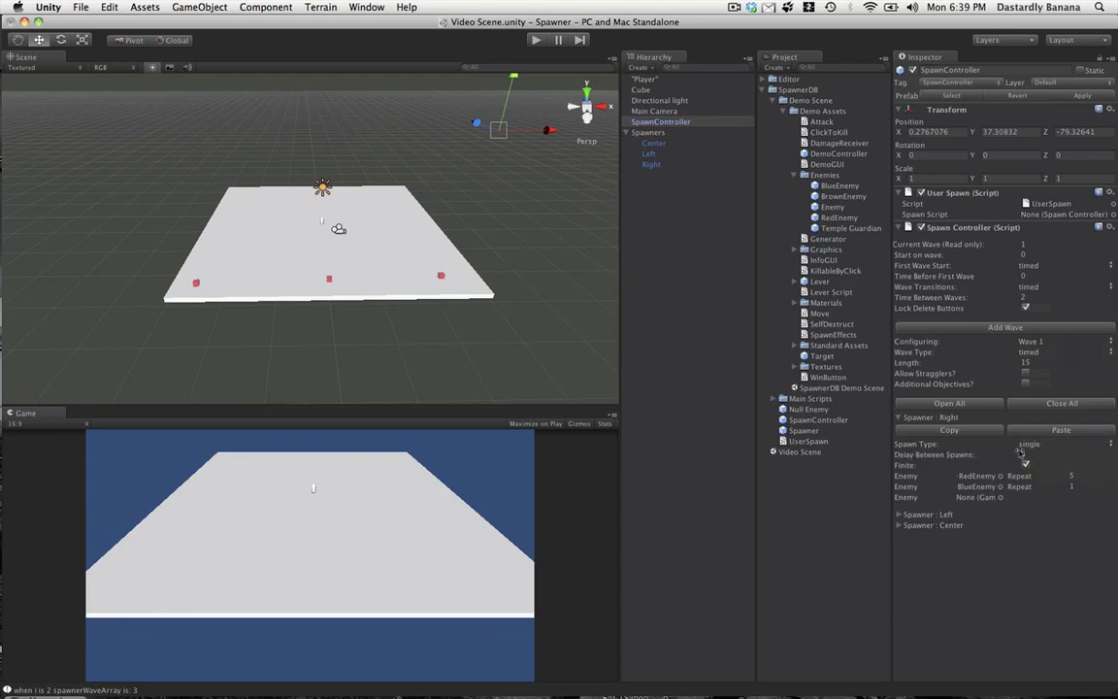
left_click(1035, 443)
left_click(1036, 434)
Expand the Spawner : Left foldout and toggle Spawn Type to single and back to timed
left_click(922, 514)
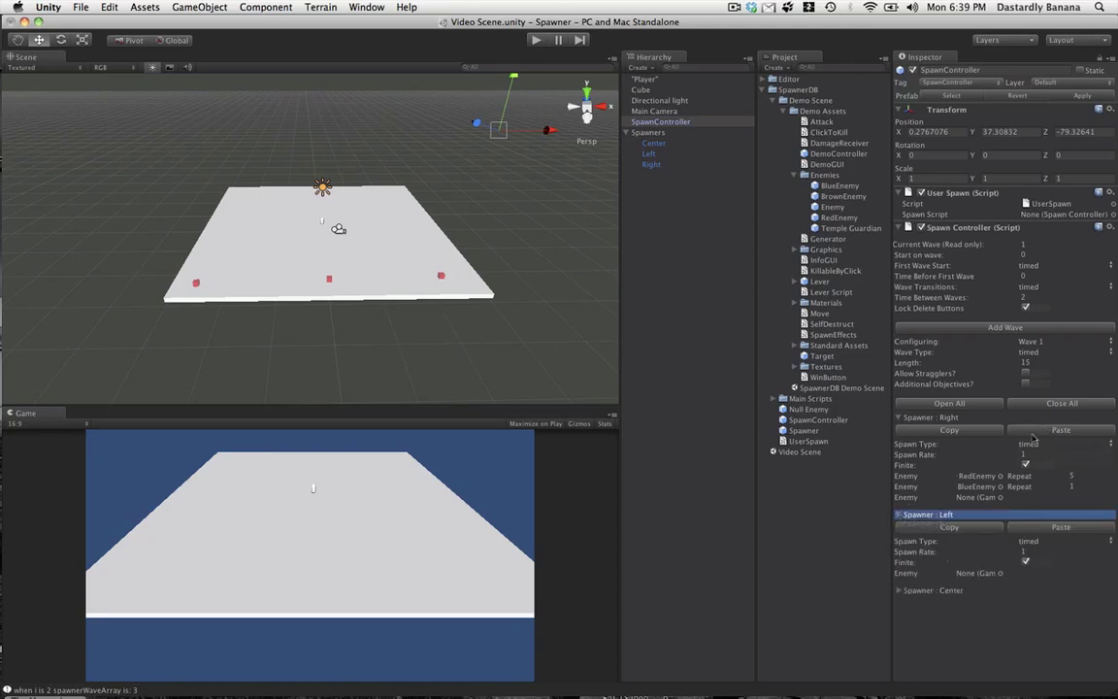
left_click(1030, 444)
left_click(1037, 454)
left_click(1043, 443)
left_click(1042, 434)
Browse the DamageReceiver and ClickToKill scripts, then open KillableByClick.js in Unitron
left_click(833, 142)
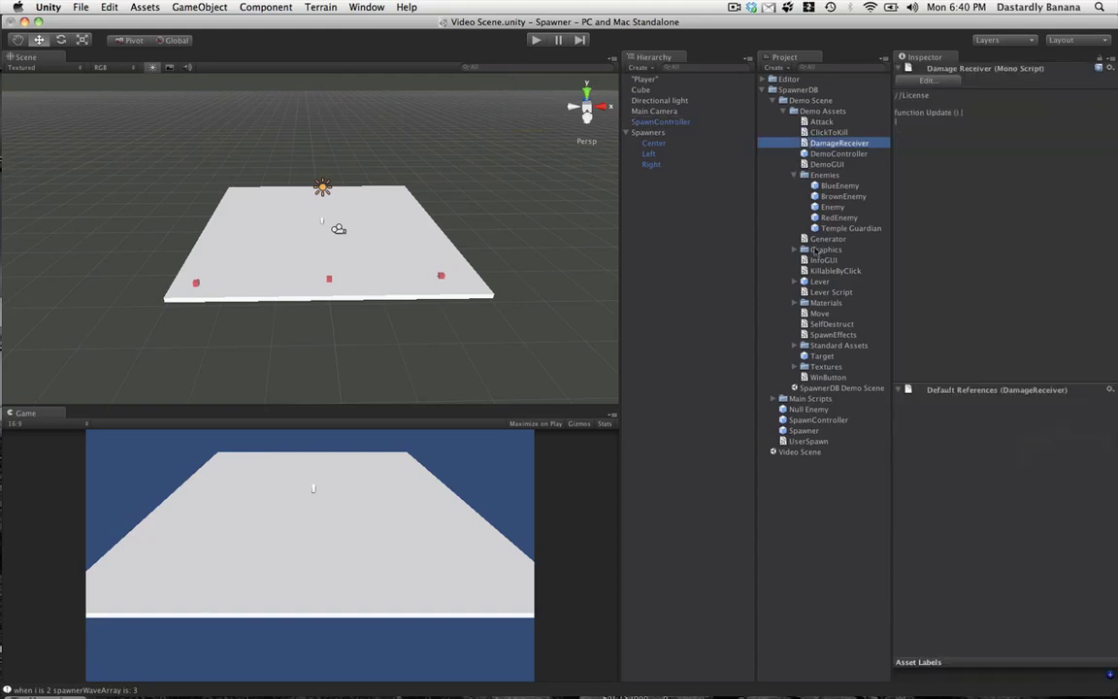
left_click(830, 134)
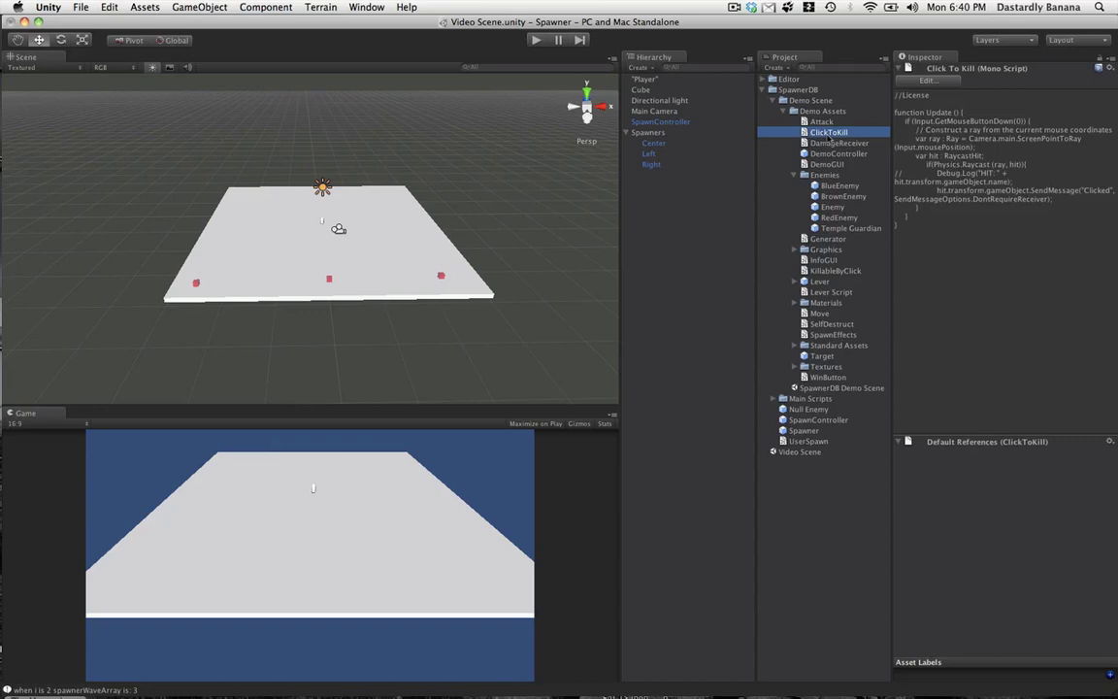
double_click(829, 270)
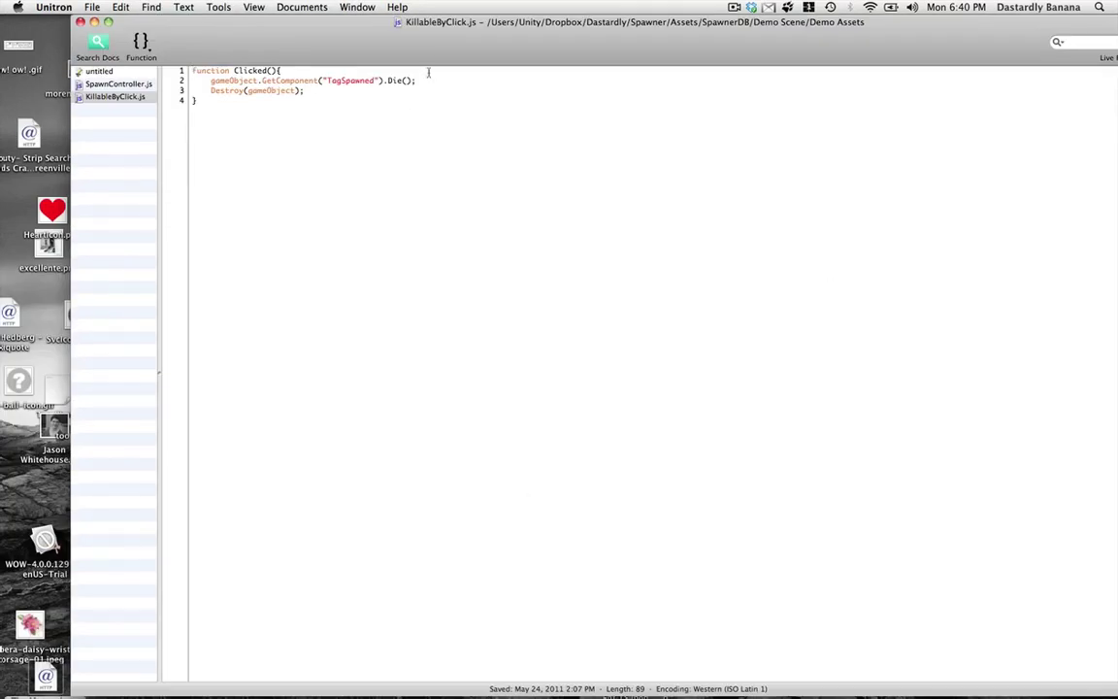
Align the Unitron window to the screen edge and highlight the .Die(); call on line 2
left_click_drag(471, 41, 419, 35)
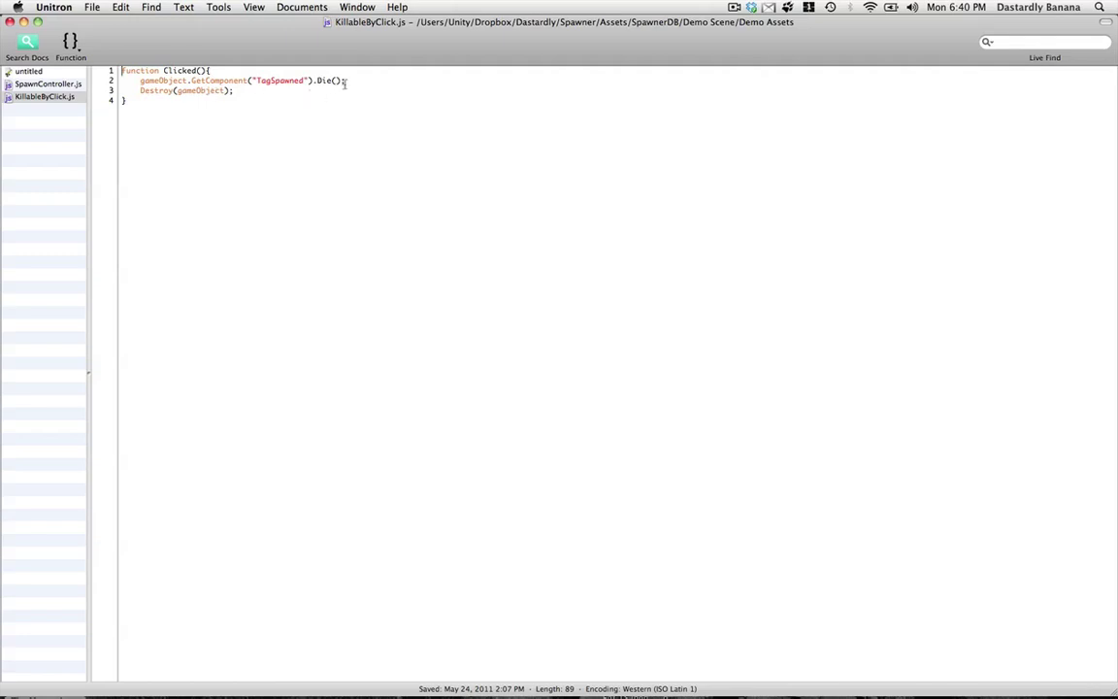
left_click_drag(346, 83, 312, 85)
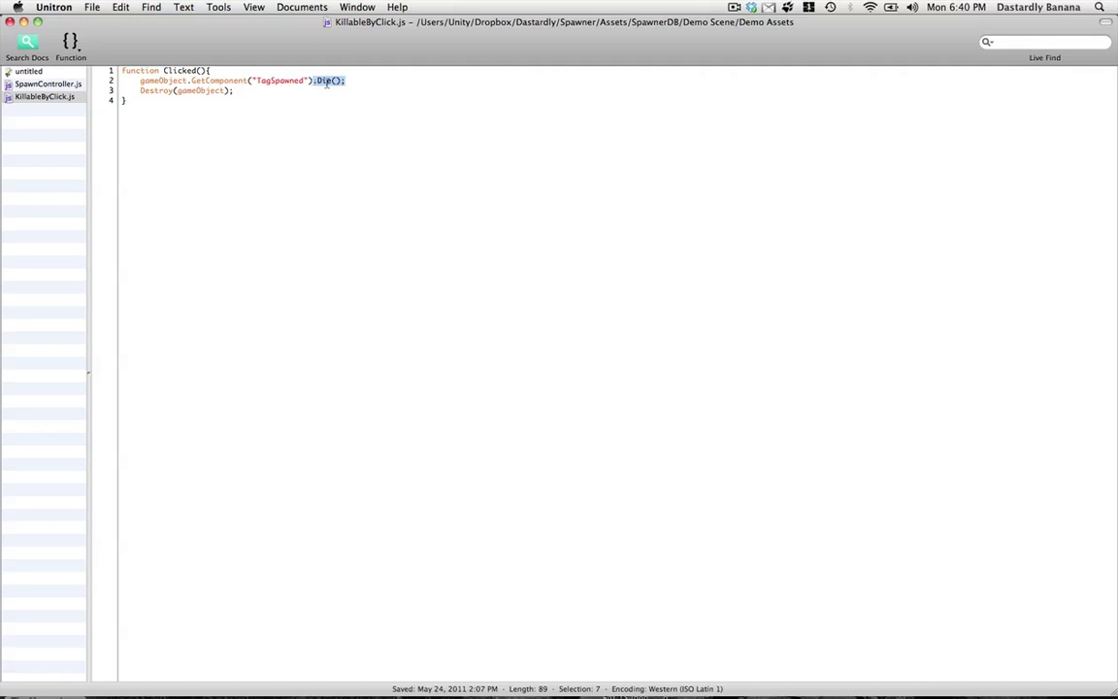
Back in Unity, set Wave 1's Wave Type to kill and select the Left spawner
key("super+Tab")
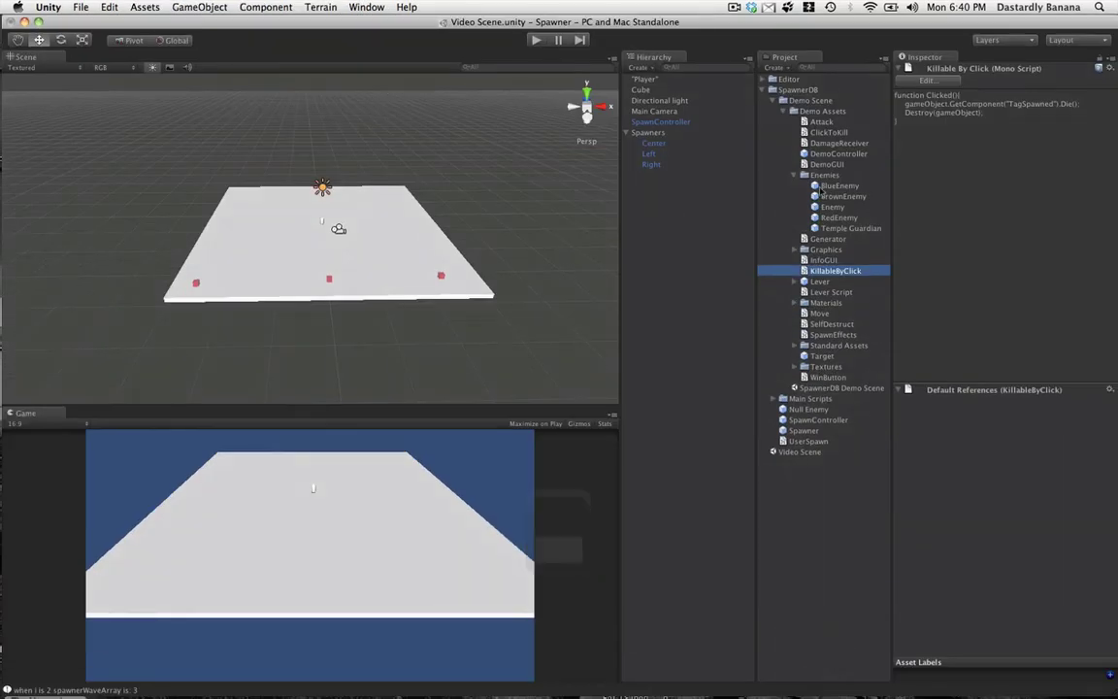
left_click(1036, 351)
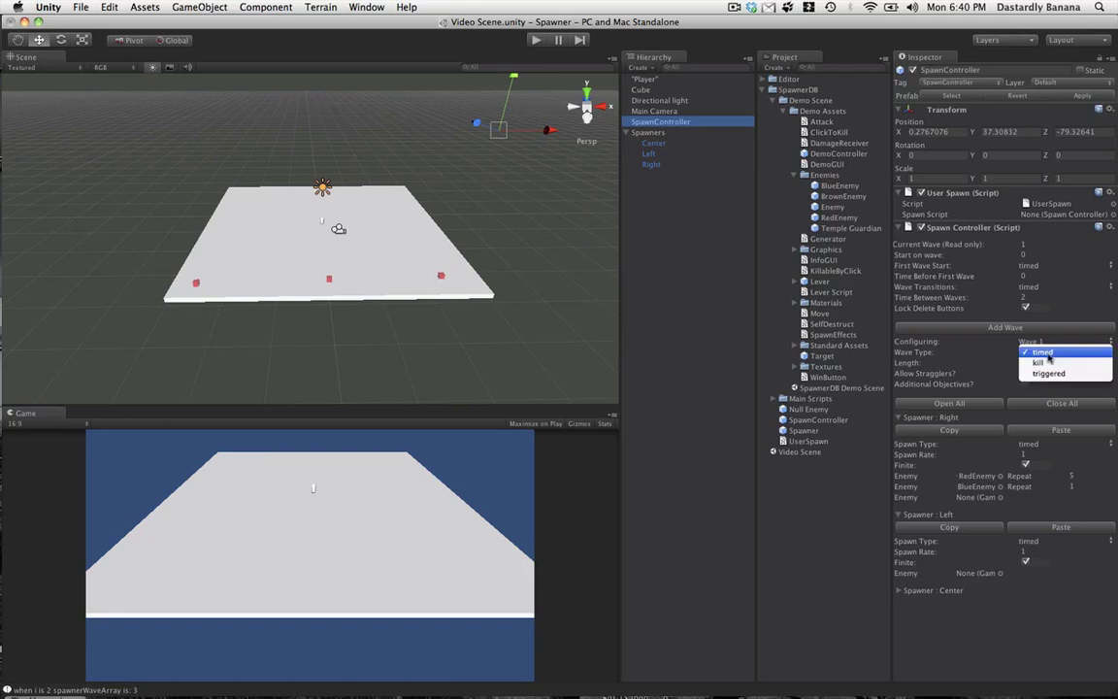
left_click(1039, 363)
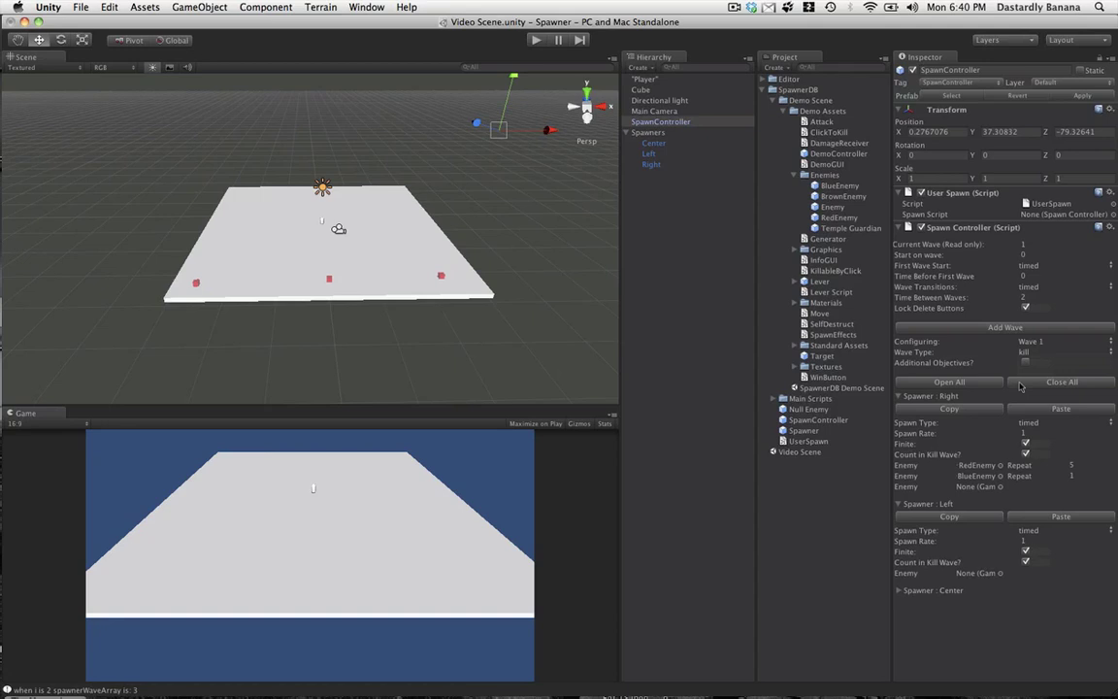
left_click(643, 153)
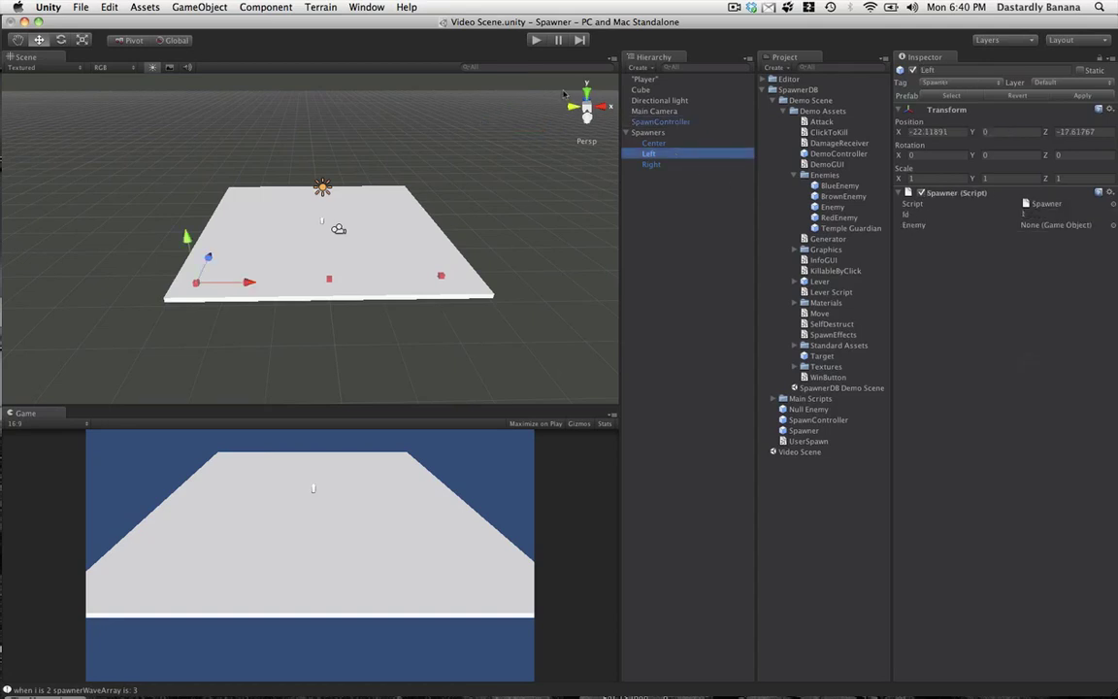